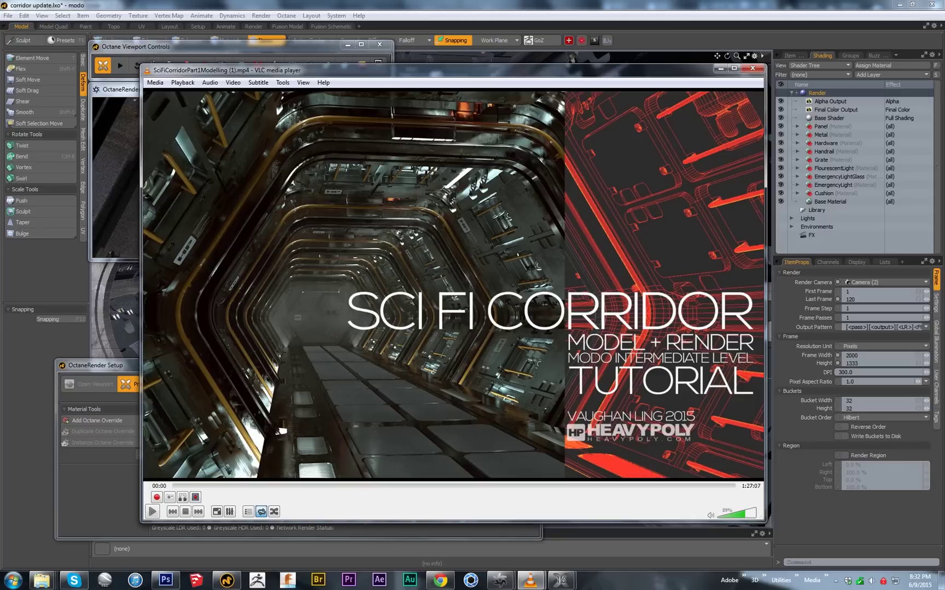
Bring the Modo corridor scene forward and start the Octane preview render
{"action": "left_click", "coordinate": [638, 4]}
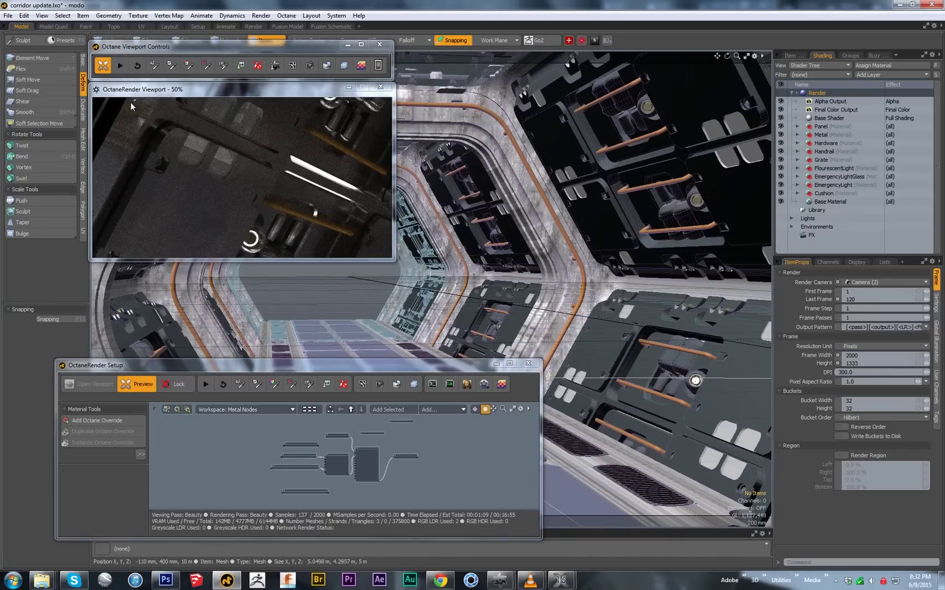
{"action": "left_click", "coordinate": [120, 65]}
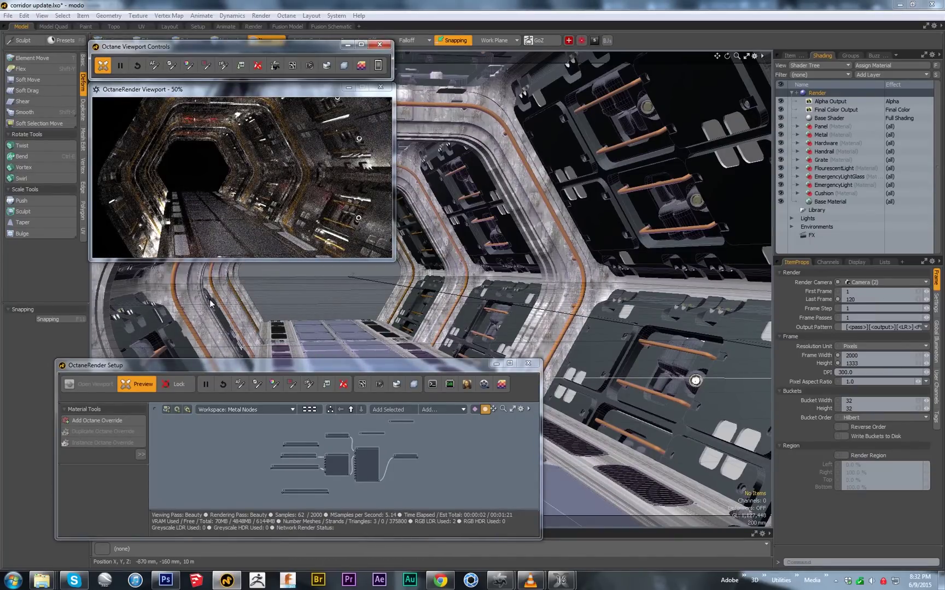
{"action": "left_click", "coordinate": [555, 287]}
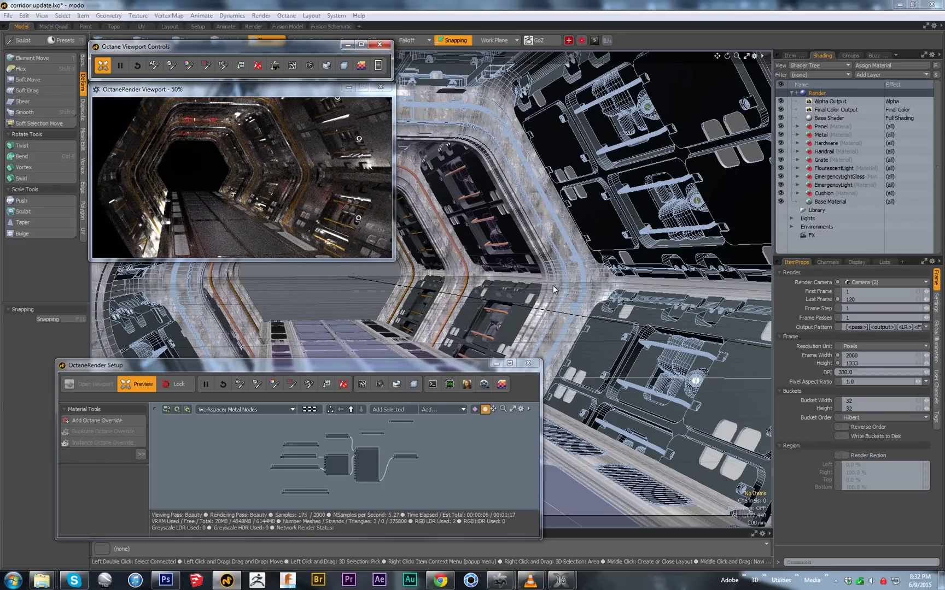
{"action": "left_click", "coordinate": [553, 286]}
Orbit the corridor view and enlarge the OctaneRender Viewport window
{"action": "left_click_drag", "start_coordinate": [392, 259], "coordinate": [358, 264]}
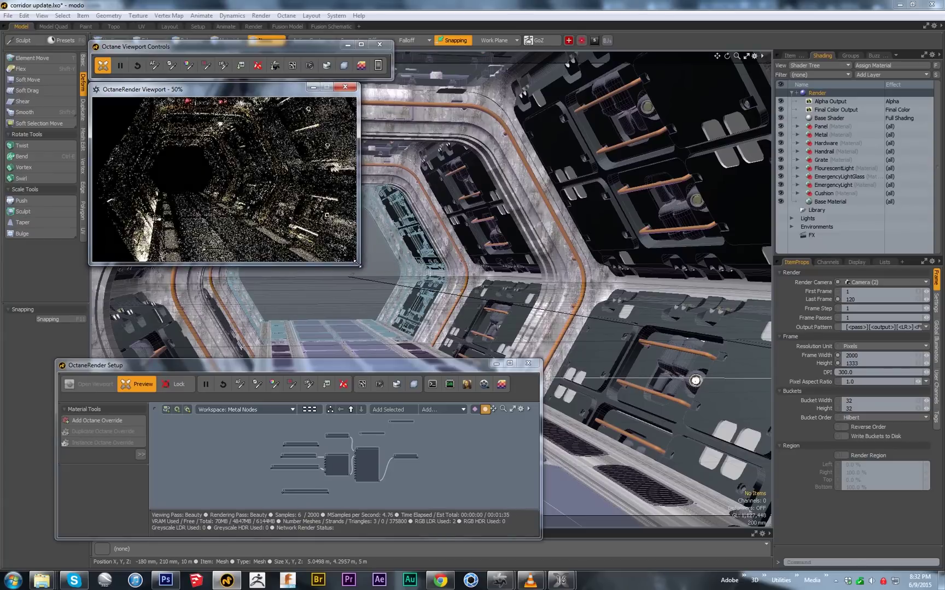
{"action": "left_click", "coordinate": [524, 295]}
{"action": "left_click_drag", "start_coordinate": [695, 381], "coordinate": [504, 292], "text": "alt"}
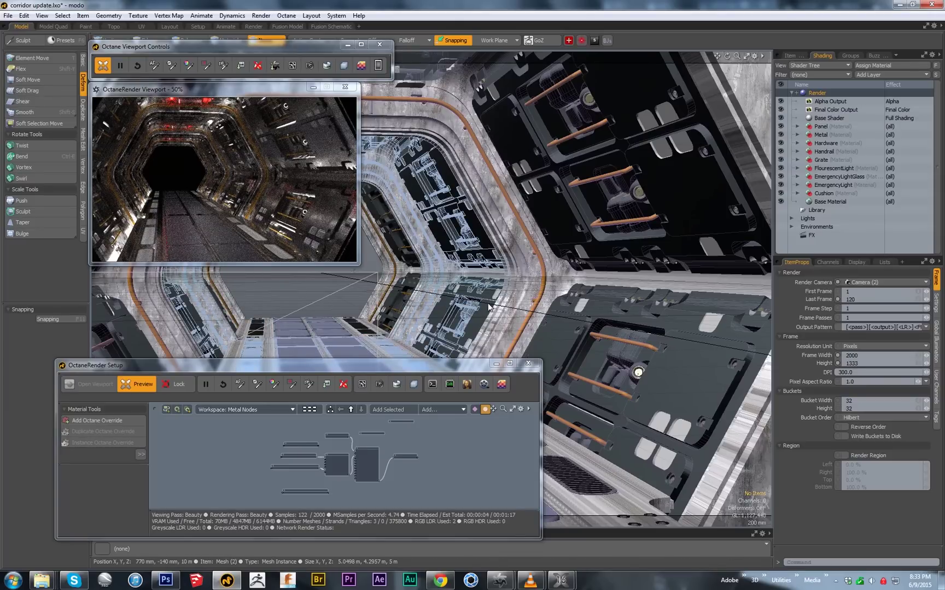
{"action": "left_click_drag", "start_coordinate": [492, 306], "coordinate": [488, 294], "text": "alt"}
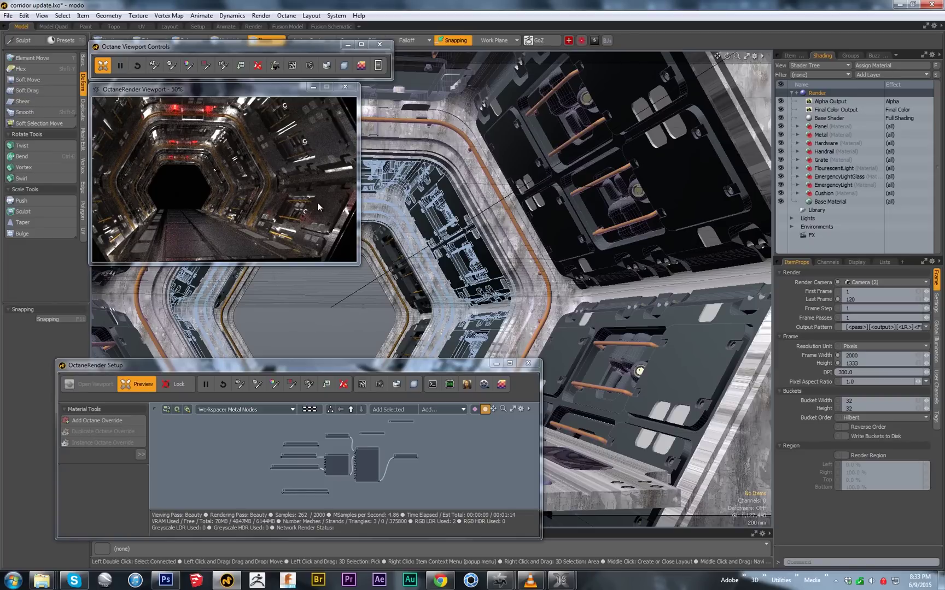
{"action": "left_click_drag", "start_coordinate": [359, 265], "coordinate": [526, 362]}
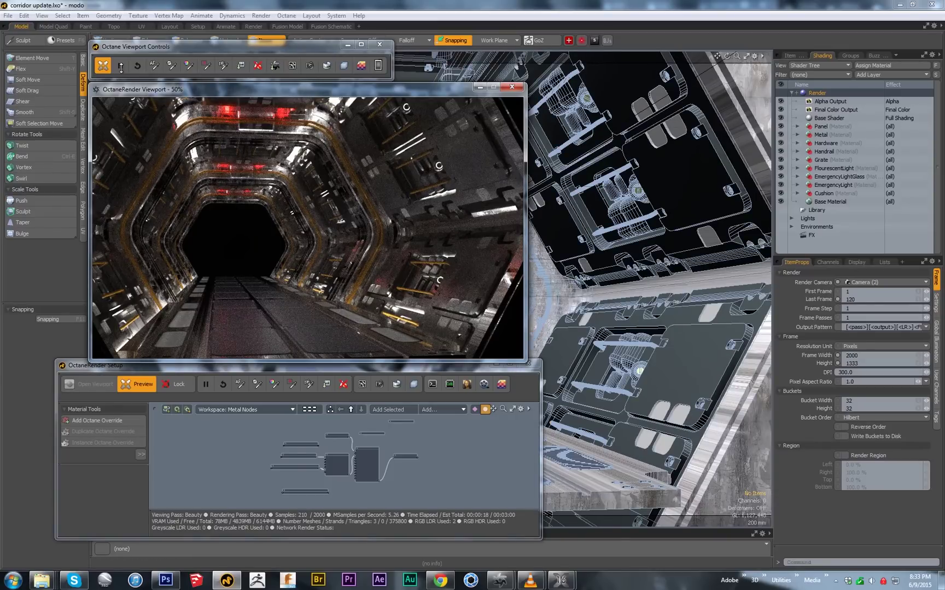
Pause the Octane preview, shrink its viewport, and move both Octane windows to the right
{"action": "left_click", "coordinate": [120, 66]}
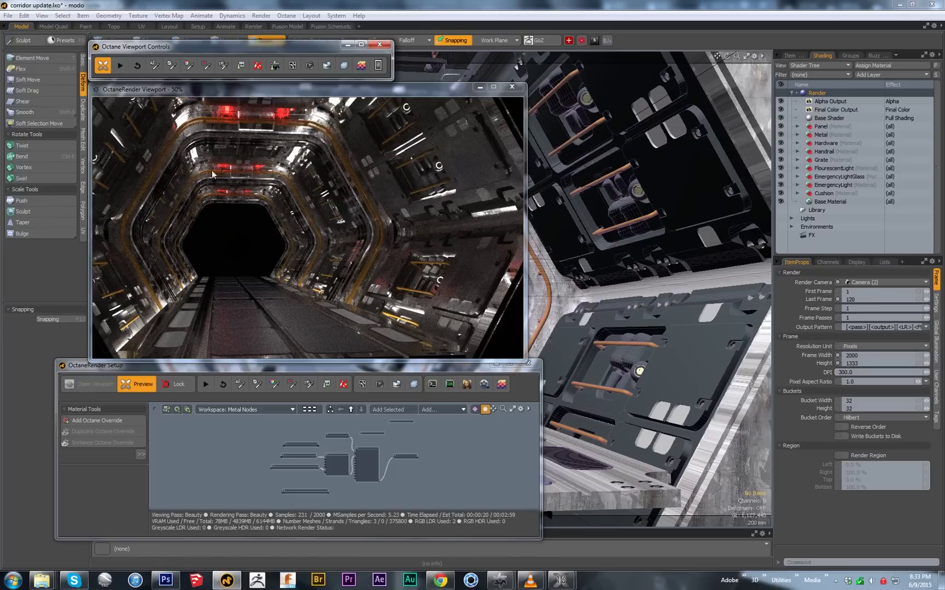
{"action": "left_click", "coordinate": [524, 361]}
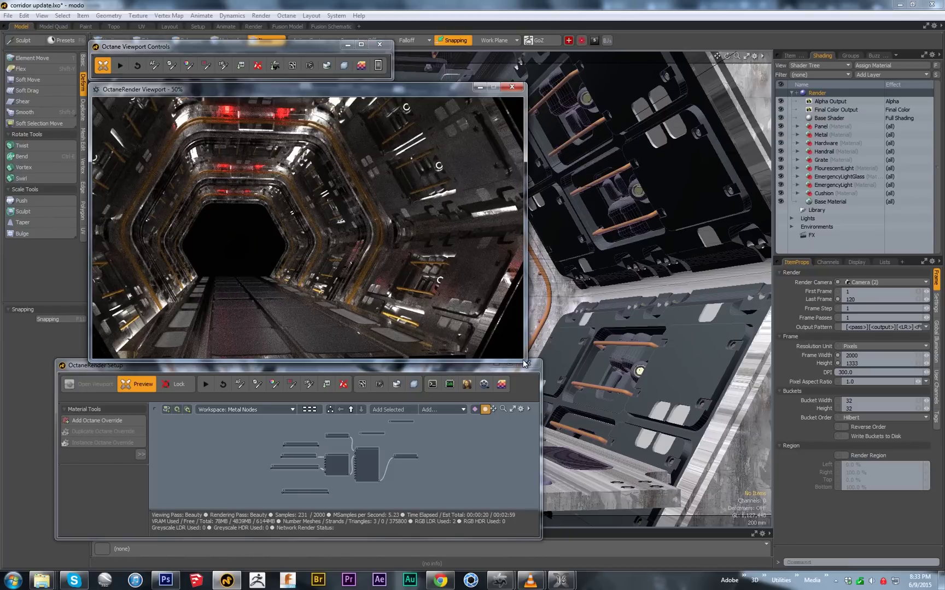
{"action": "left_click_drag", "start_coordinate": [524, 361], "coordinate": [398, 290]}
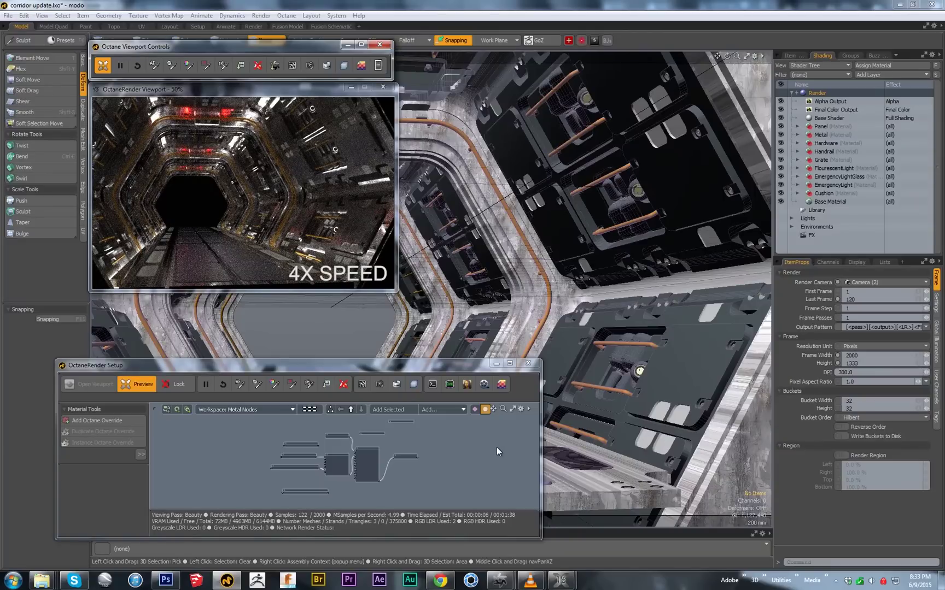
{"action": "left_click", "coordinate": [121, 66]}
{"action": "left_click_drag", "start_coordinate": [219, 46], "coordinate": [609, 76]}
Switch to the Render layout, start rendering, and stack both Octane windows at the upper left
{"action": "left_click", "coordinate": [253, 28]}
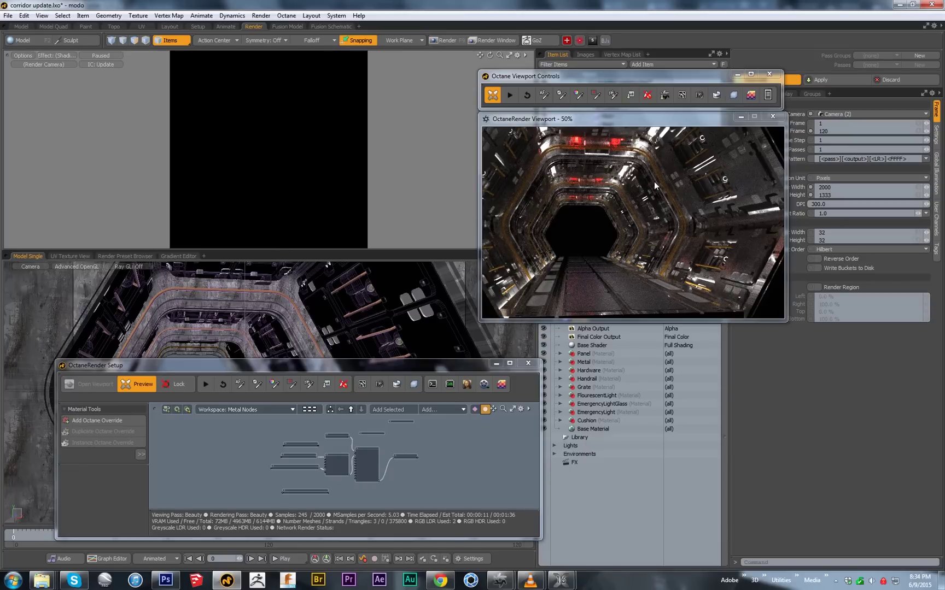
{"action": "left_click", "coordinate": [103, 56]}
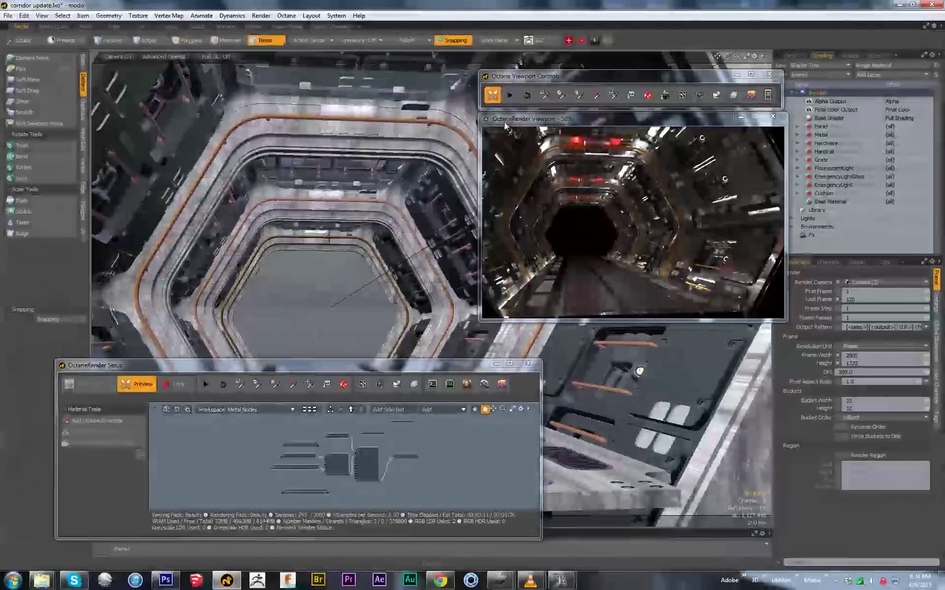
{"action": "left_click_drag", "start_coordinate": [505, 121], "coordinate": [136, 132]}
{"action": "left_click_drag", "start_coordinate": [632, 77], "coordinate": [232, 77]}
{"action": "left_click_drag", "start_coordinate": [226, 126], "coordinate": [209, 115]}
{"action": "left_click_drag", "start_coordinate": [211, 75], "coordinate": [221, 73]}
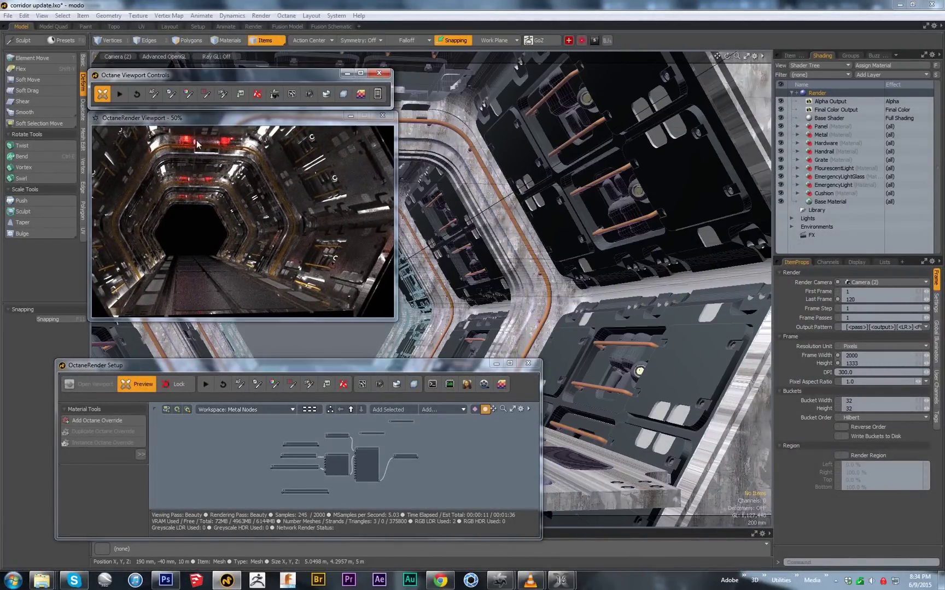
Resume the Octane preview and rotate the corridor view to look down the floor
{"action": "left_click", "coordinate": [121, 94]}
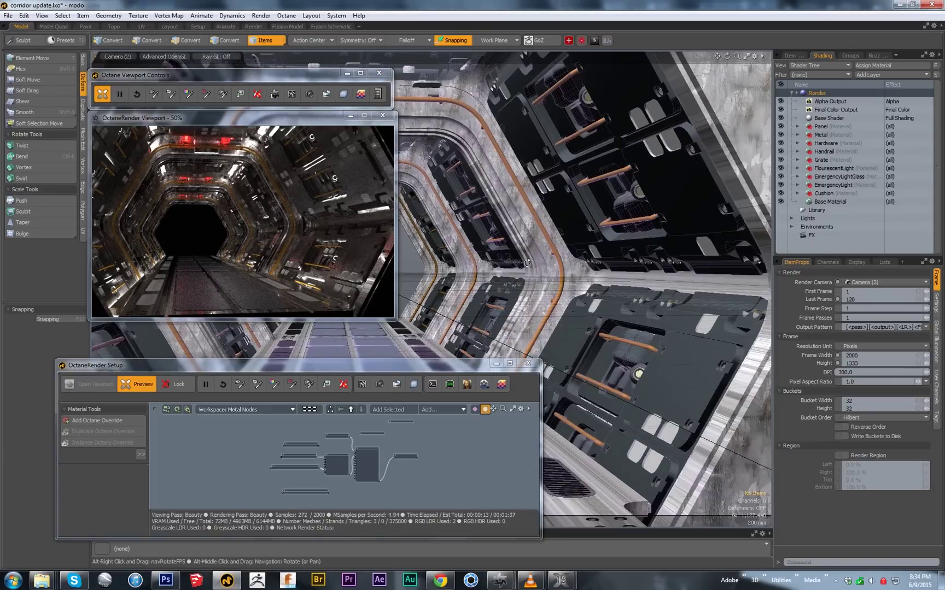
{"action": "left_click_drag", "start_coordinate": [524, 261], "coordinate": [559, 261], "text": "alt"}
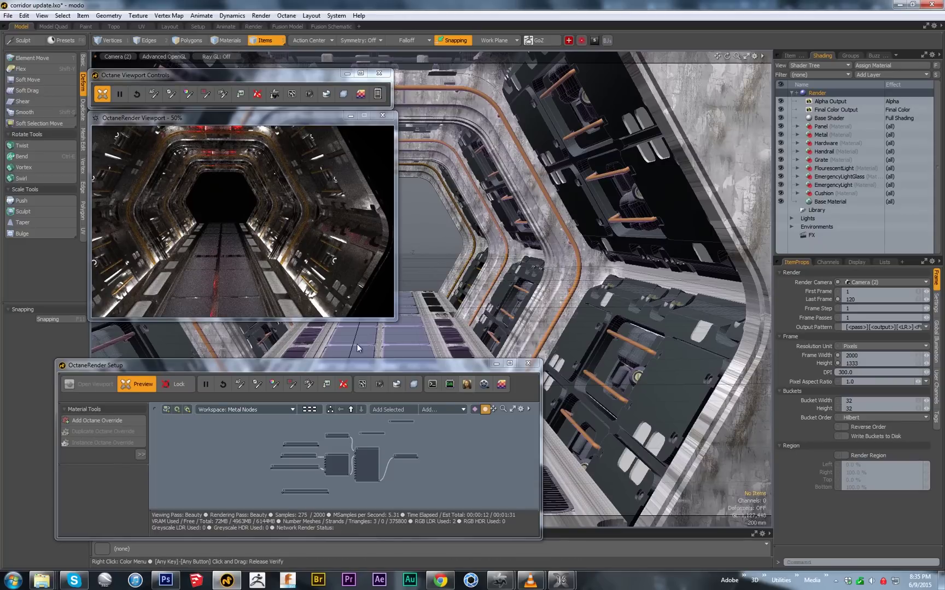
Set Octane Render Priority to Low with Device 2 Use Priority checked, then orbit the corridor
{"action": "left_click", "coordinate": [118, 94]}
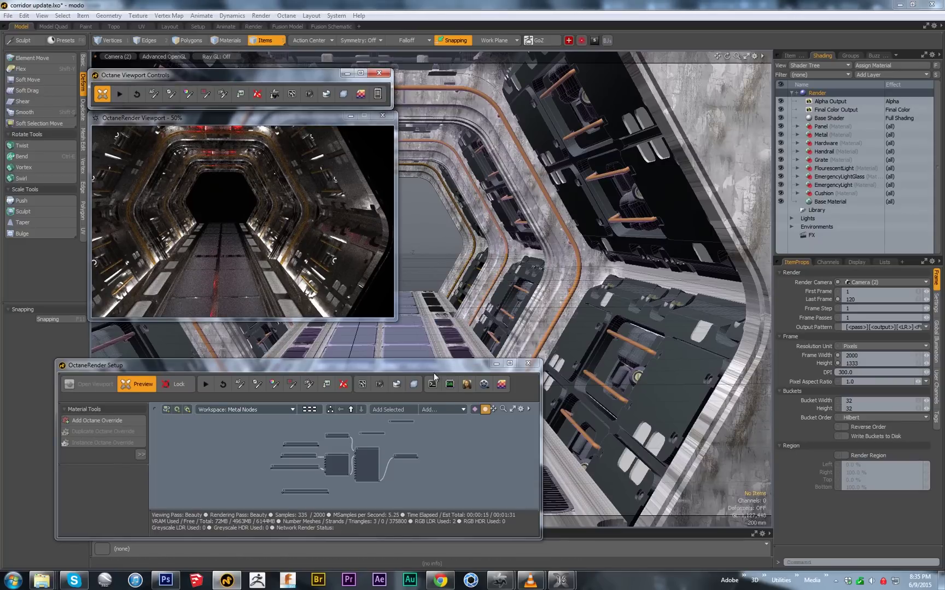
{"action": "left_click", "coordinate": [450, 385]}
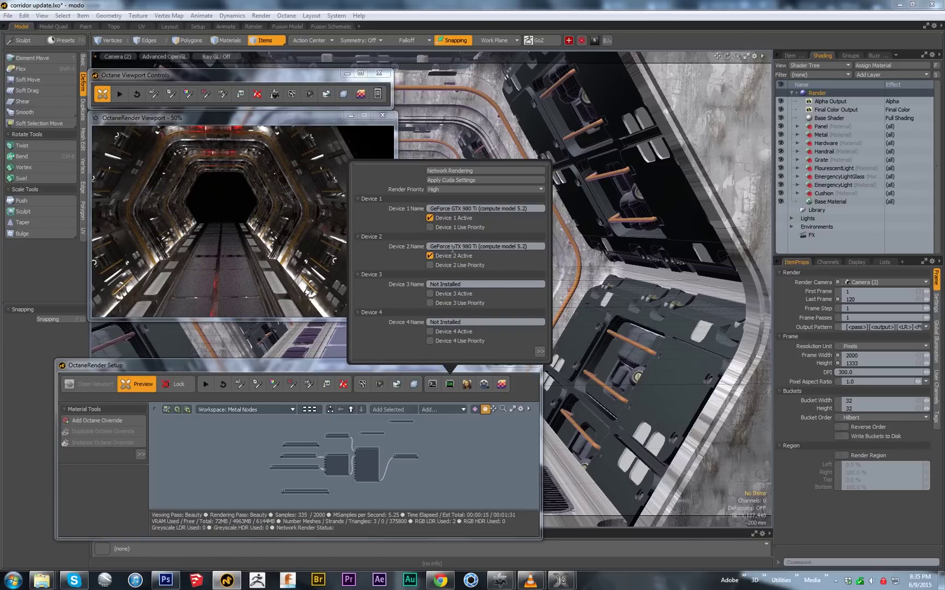
{"action": "left_click", "coordinate": [430, 265]}
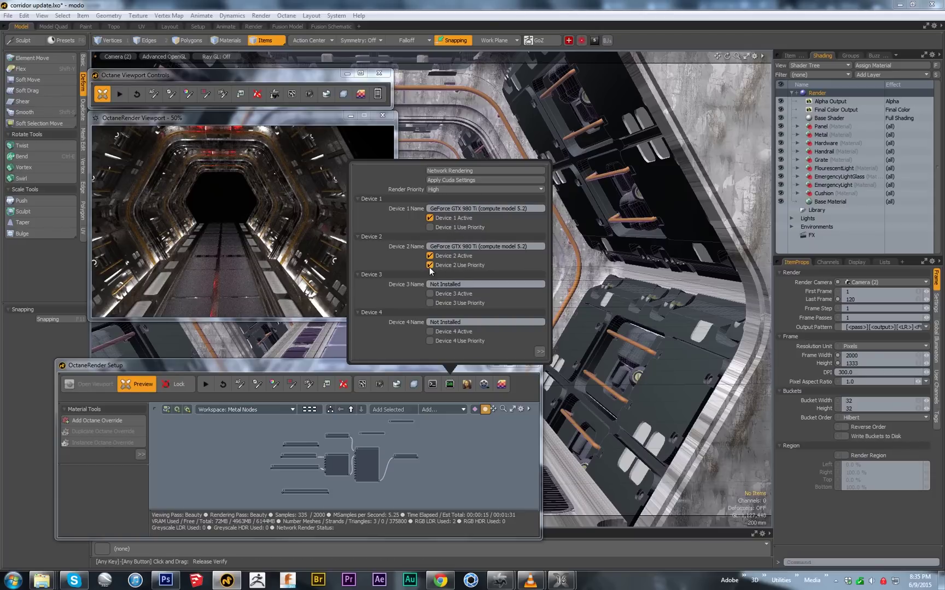
{"action": "left_click", "coordinate": [445, 190]}
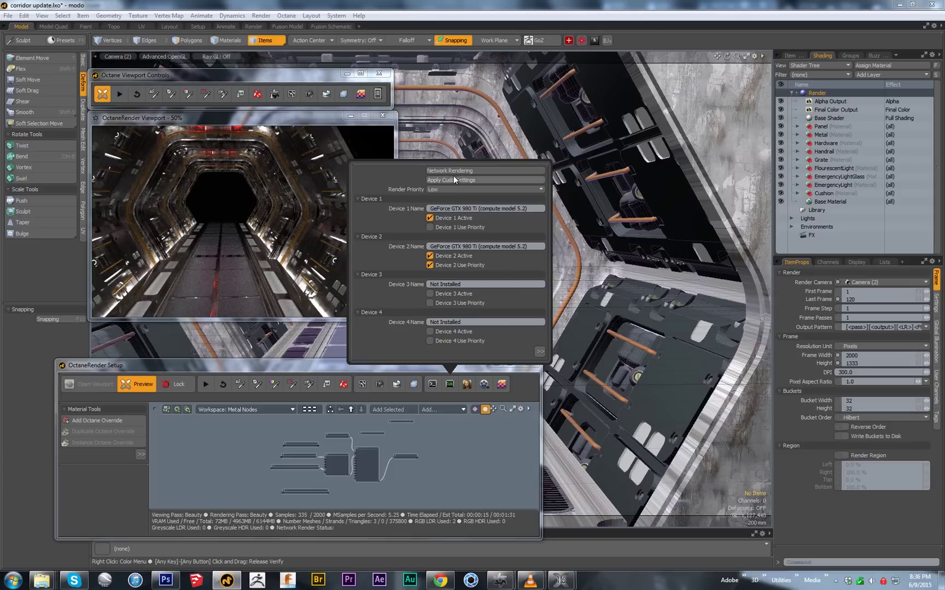
{"action": "left_click", "coordinate": [125, 94]}
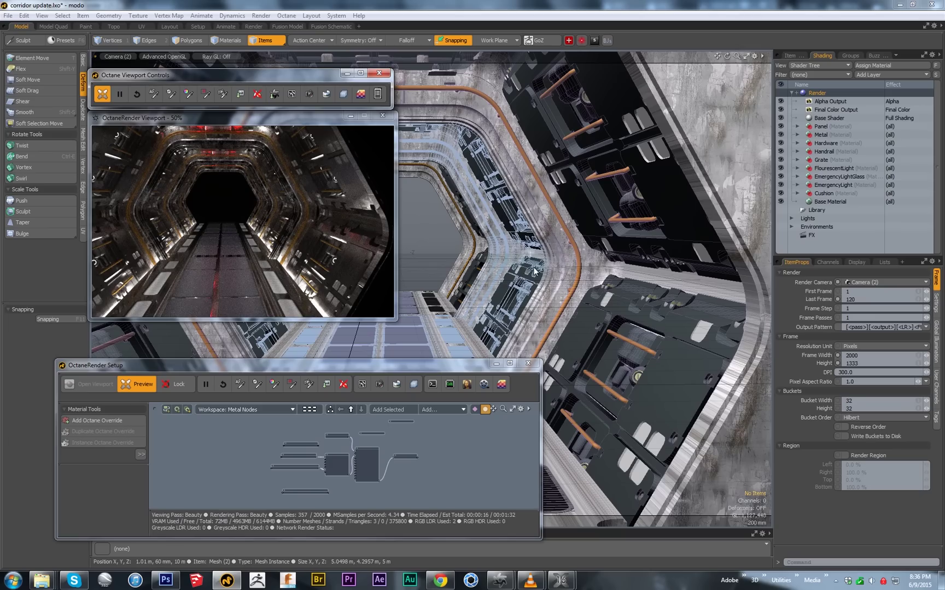
{"action": "left_click_drag", "start_coordinate": [541, 258], "coordinate": [588, 283], "text": "alt"}
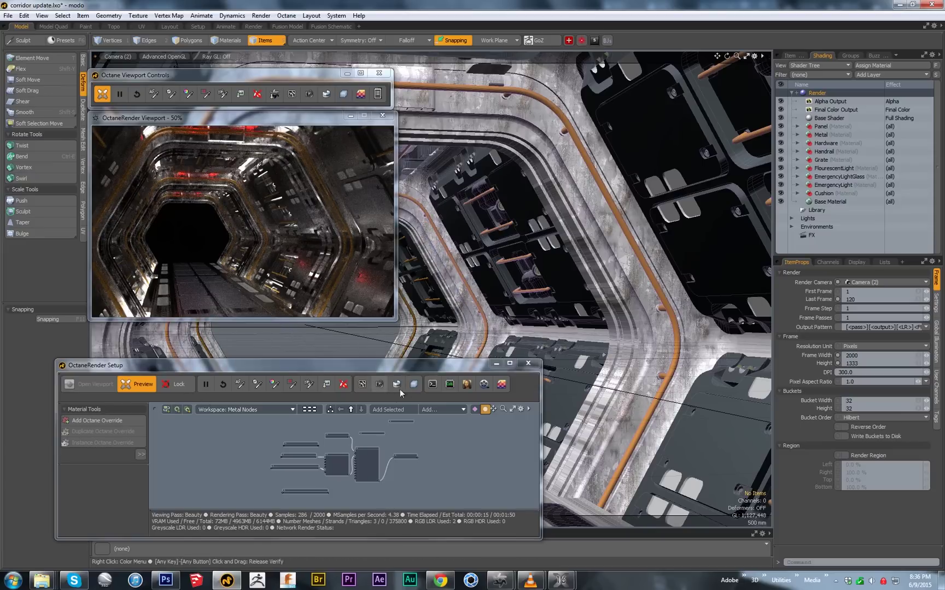
Apply the Cuda device settings and orbit the corridor to several new camera angles
{"action": "left_click", "coordinate": [450, 385]}
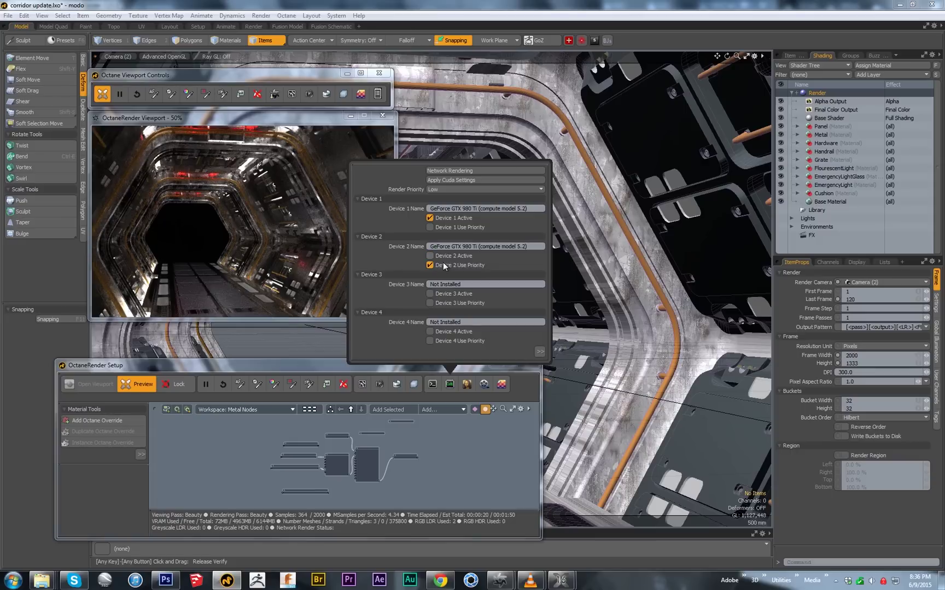
{"action": "left_click", "coordinate": [461, 183]}
{"action": "left_click_drag", "start_coordinate": [470, 208], "coordinate": [533, 287], "text": "alt"}
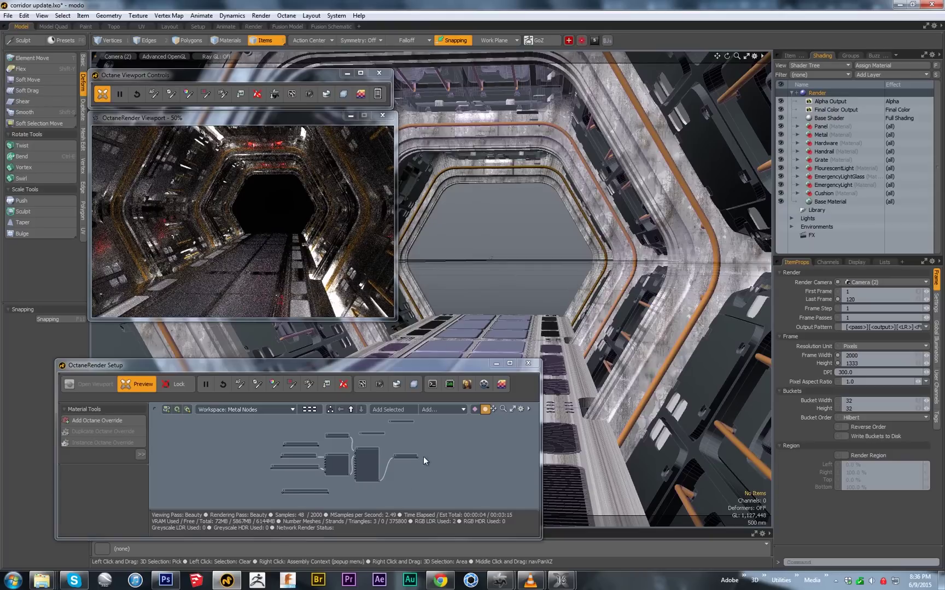
{"action": "left_click_drag", "start_coordinate": [474, 264], "coordinate": [479, 242], "text": "alt"}
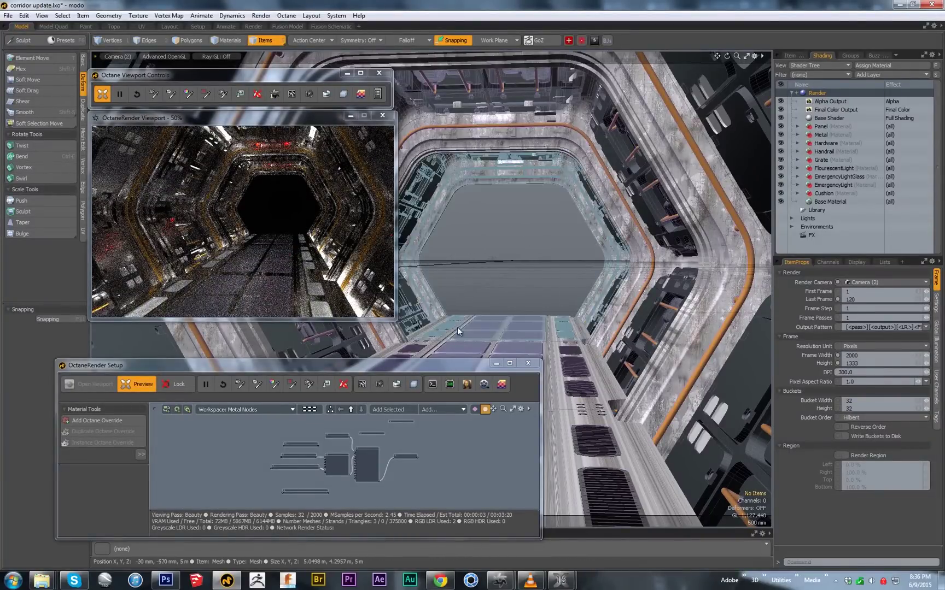
{"action": "left_click_drag", "start_coordinate": [516, 290], "coordinate": [533, 300], "text": "alt"}
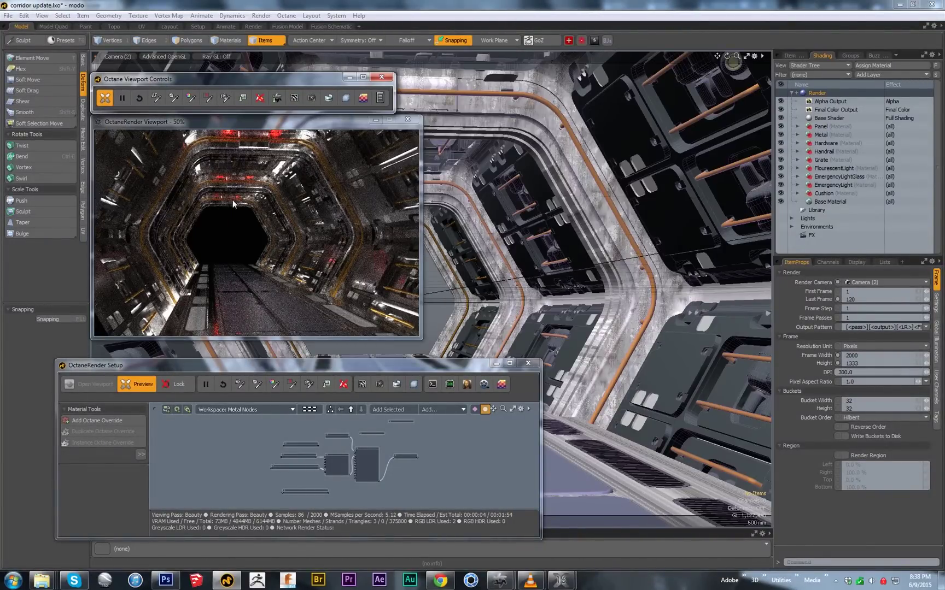
Turn off fit-to-window, restart rendering, and move and widen the OctaneRender Viewport
{"action": "left_click", "coordinate": [105, 97]}
{"action": "left_click", "coordinate": [451, 384]}
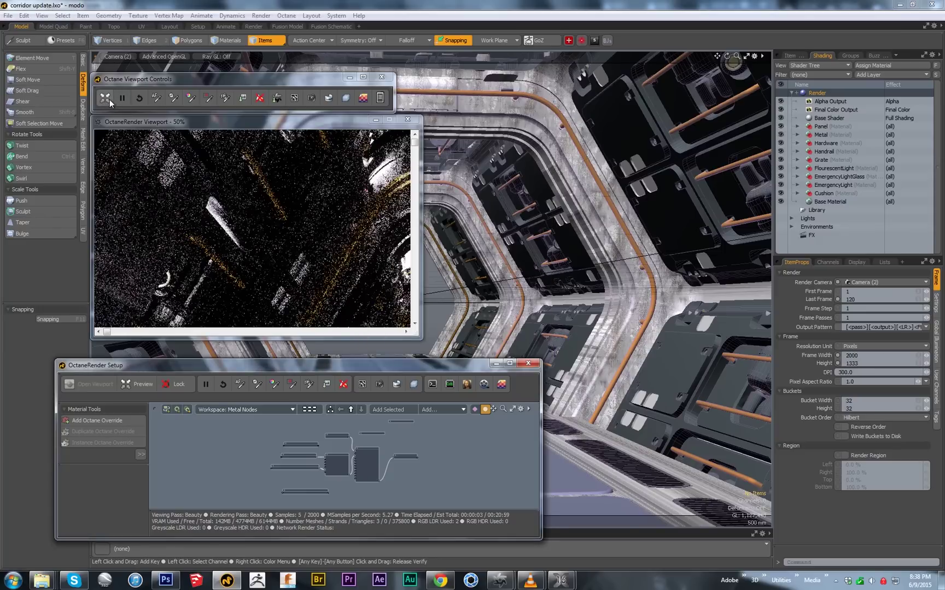
{"action": "left_click_drag", "start_coordinate": [262, 123], "coordinate": [259, 54]}
{"action": "left_click_drag", "start_coordinate": [419, 269], "coordinate": [791, 453]}
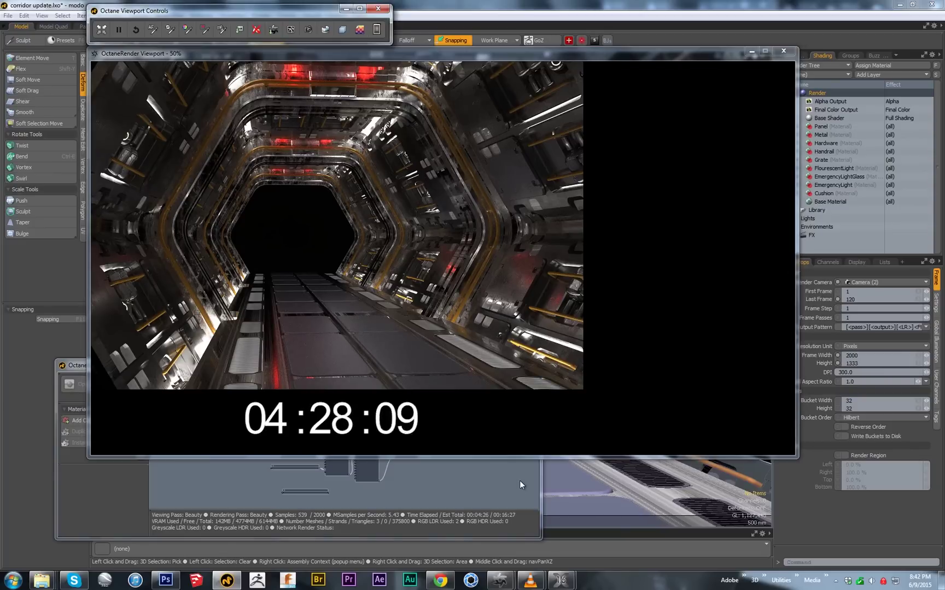
{"action": "left_click", "coordinate": [119, 29]}
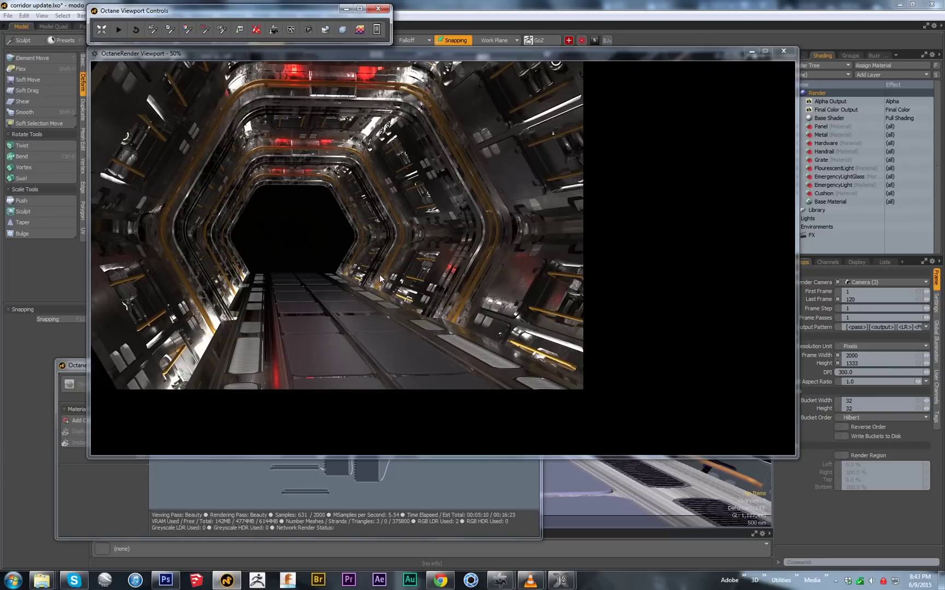
{"action": "scroll", "coordinate": [338, 242], "scroll_direction": "up", "scroll_amount": 1}
{"action": "left_click_drag", "start_coordinate": [475, 313], "coordinate": [423, 250]}
{"action": "left_click_drag", "start_coordinate": [615, 247], "coordinate": [601, 319]}
{"action": "left_click_drag", "start_coordinate": [675, 232], "coordinate": [639, 281]}
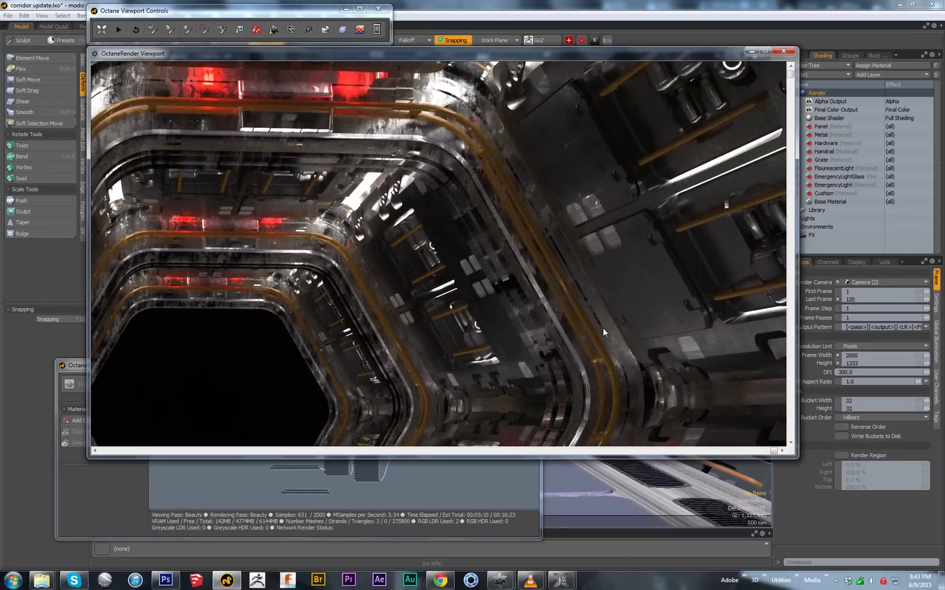
{"action": "left_click_drag", "start_coordinate": [602, 327], "coordinate": [403, 310]}
{"action": "left_click_drag", "start_coordinate": [577, 288], "coordinate": [537, 315]}
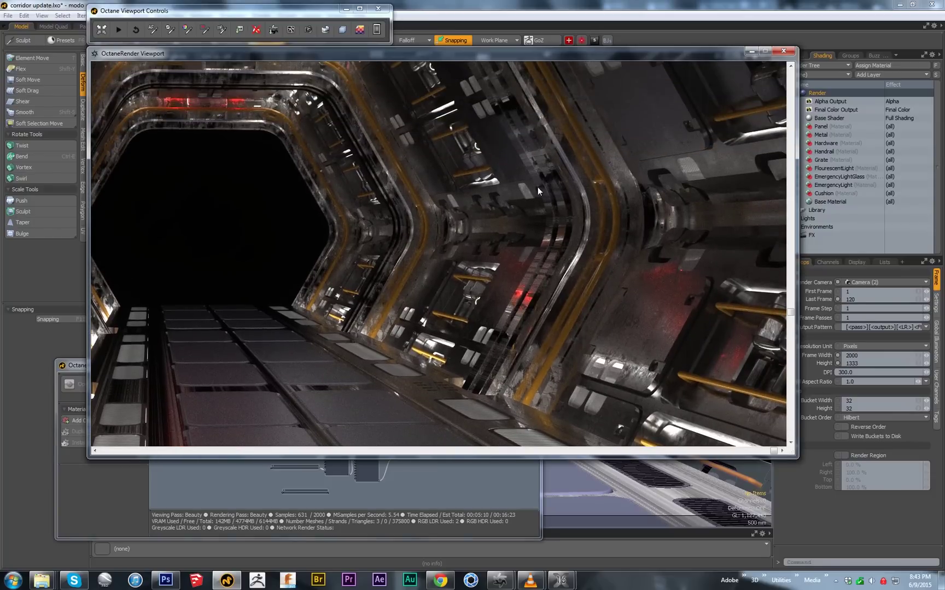
{"action": "left_click_drag", "start_coordinate": [648, 322], "coordinate": [643, 312]}
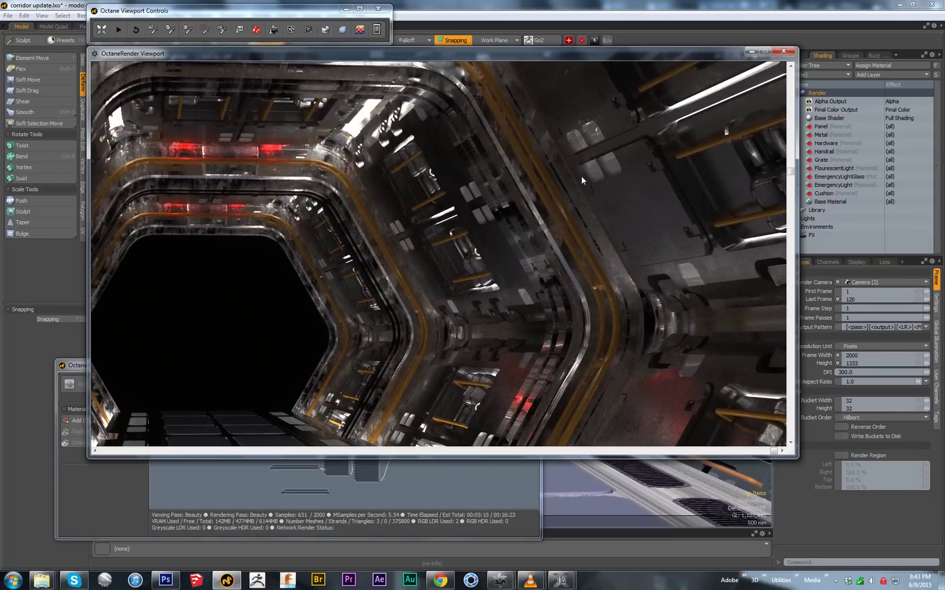
{"action": "left_click_drag", "start_coordinate": [356, 222], "coordinate": [513, 204]}
{"action": "left_click_drag", "start_coordinate": [367, 295], "coordinate": [529, 266]}
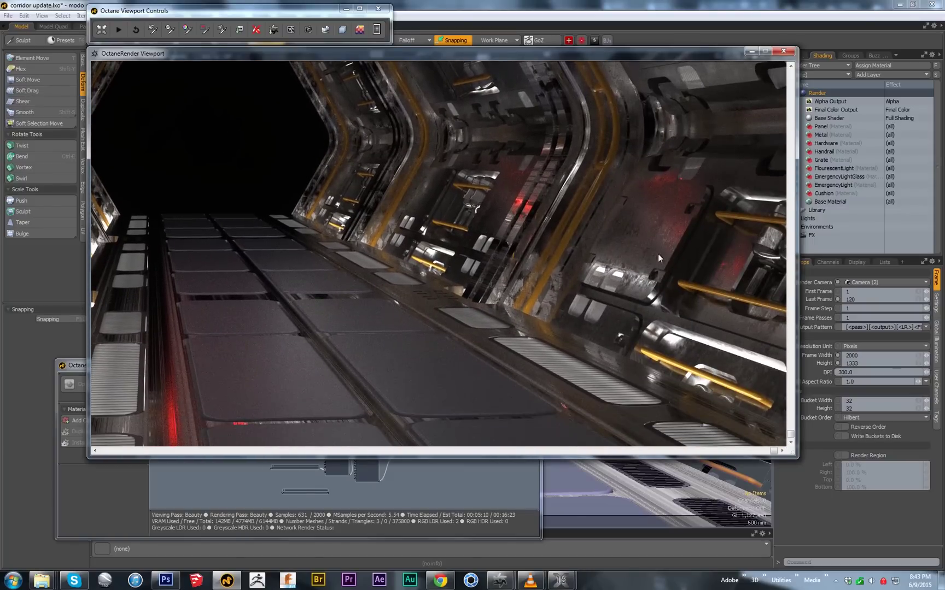
{"action": "left_click_drag", "start_coordinate": [594, 212], "coordinate": [520, 245]}
{"action": "scroll", "coordinate": [521, 246], "scroll_direction": "down", "scroll_amount": 1}
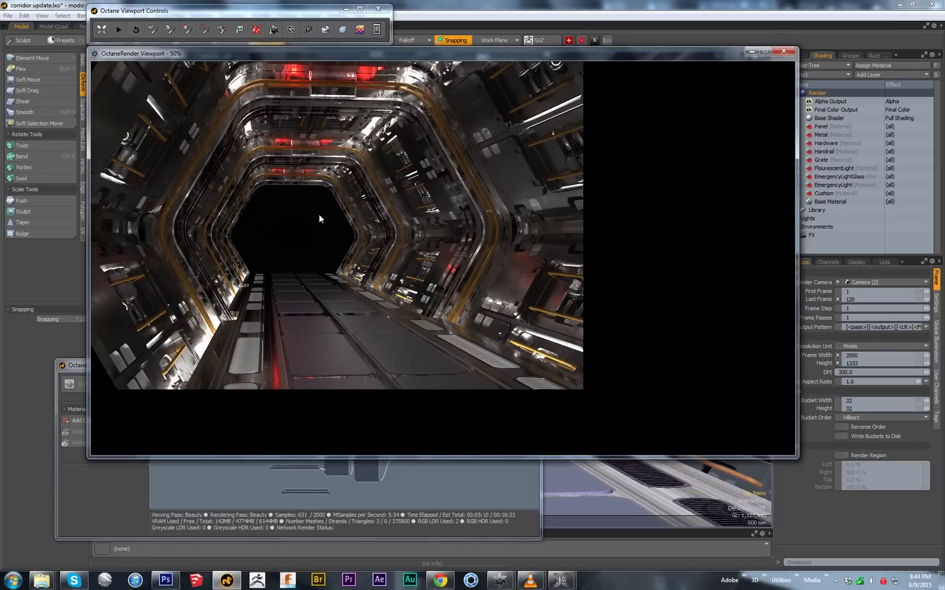
Resume the corridor render, then pause it at 1226 of 2000 samples
{"action": "left_click", "coordinate": [122, 30]}
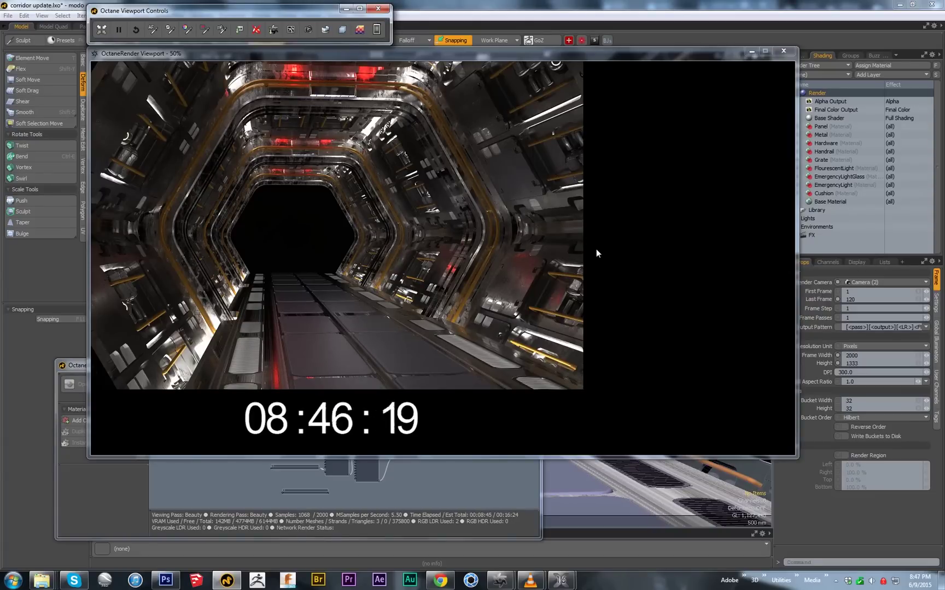
{"action": "left_click", "coordinate": [117, 29]}
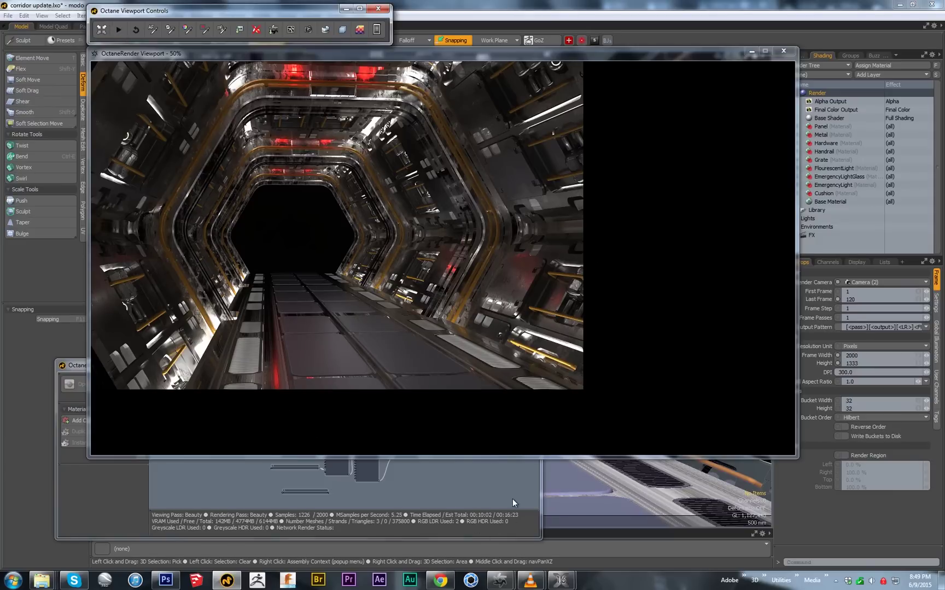
{"action": "scroll", "coordinate": [480, 280], "scroll_direction": "up", "scroll_amount": 1}
{"action": "left_click_drag", "start_coordinate": [523, 292], "coordinate": [435, 362]}
{"action": "left_click_drag", "start_coordinate": [682, 338], "coordinate": [622, 376]}
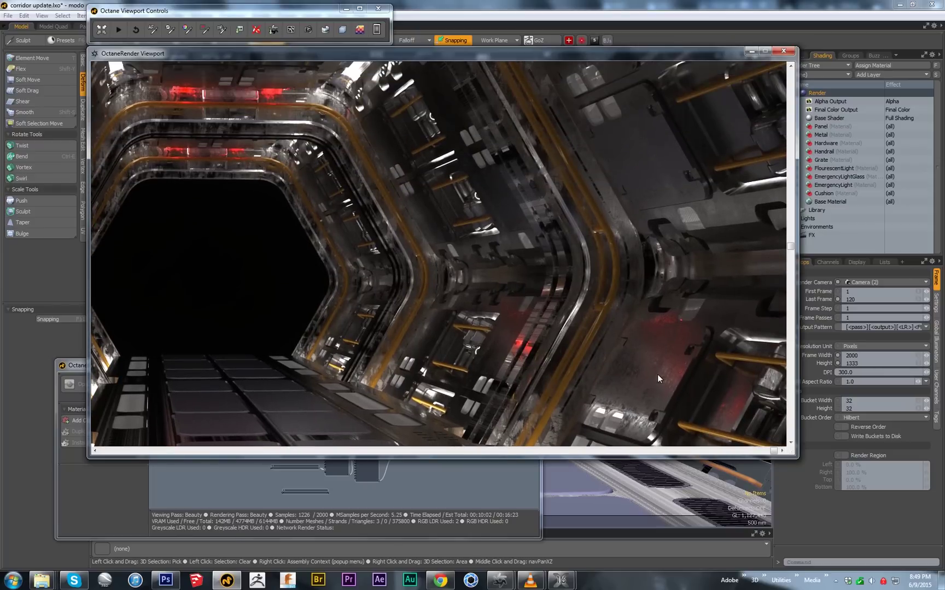
{"action": "left_click_drag", "start_coordinate": [548, 387], "coordinate": [515, 279]}
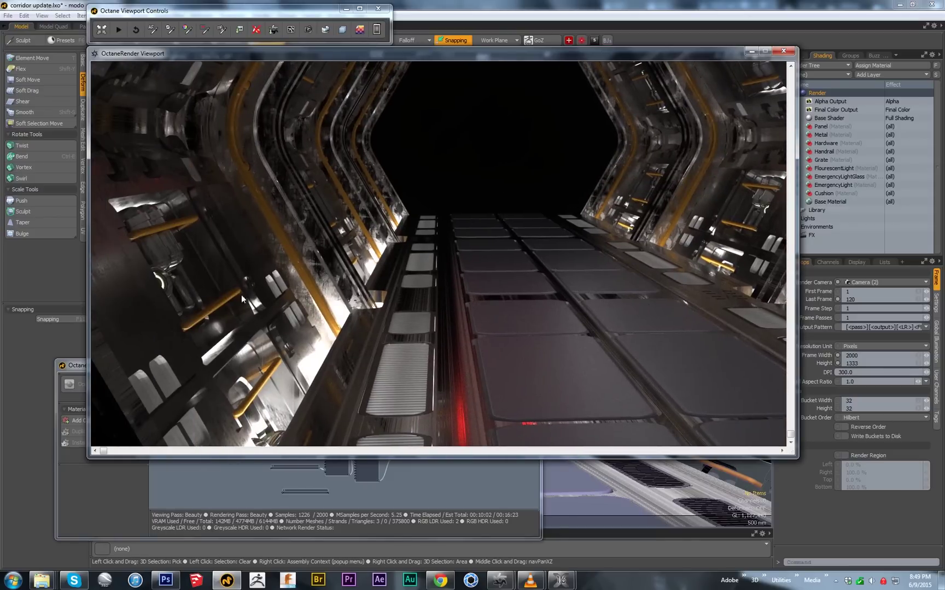
{"action": "left_click_drag", "start_coordinate": [312, 273], "coordinate": [421, 297]}
{"action": "scroll", "coordinate": [477, 288], "scroll_direction": "up", "scroll_amount": 1}
{"action": "scroll", "coordinate": [499, 145], "scroll_direction": "down", "scroll_amount": 2}
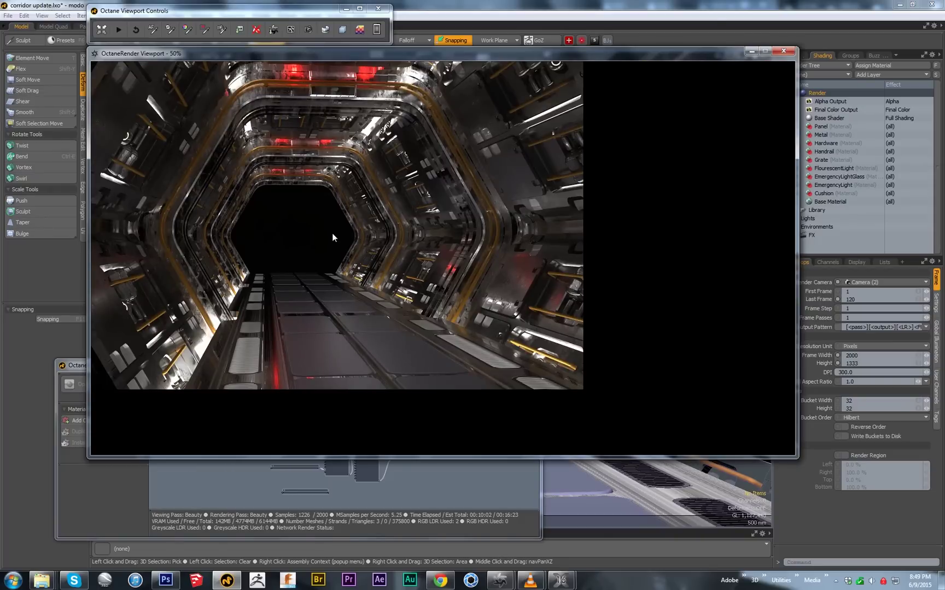
{"action": "scroll", "coordinate": [333, 235], "scroll_direction": "up", "scroll_amount": 1}
{"action": "scroll", "coordinate": [334, 236], "scroll_direction": "down", "scroll_amount": 1}
{"action": "scroll", "coordinate": [335, 233], "scroll_direction": "up", "scroll_amount": 1}
{"action": "left_click_drag", "start_coordinate": [497, 267], "coordinate": [647, 252]}
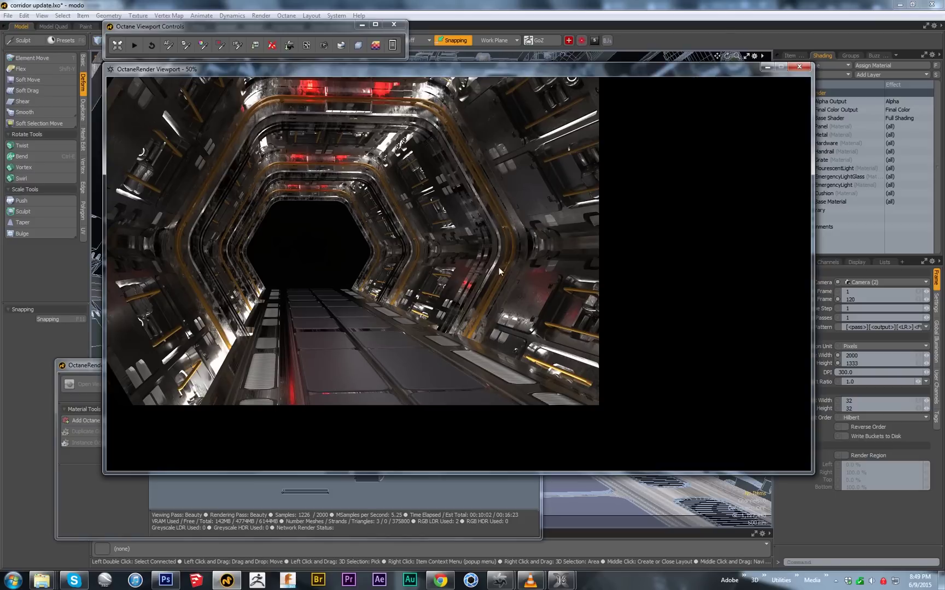
Switch to Photoshop and hide Layer 1 to reveal the corridor render beneath
{"action": "left_click", "coordinate": [166, 581]}
{"action": "left_click", "coordinate": [814, 348]}
{"action": "scroll", "coordinate": [465, 160], "scroll_direction": "down", "scroll_amount": 1, "text": "alt"}
{"action": "scroll", "coordinate": [464, 160], "scroll_direction": "up", "scroll_amount": 4}
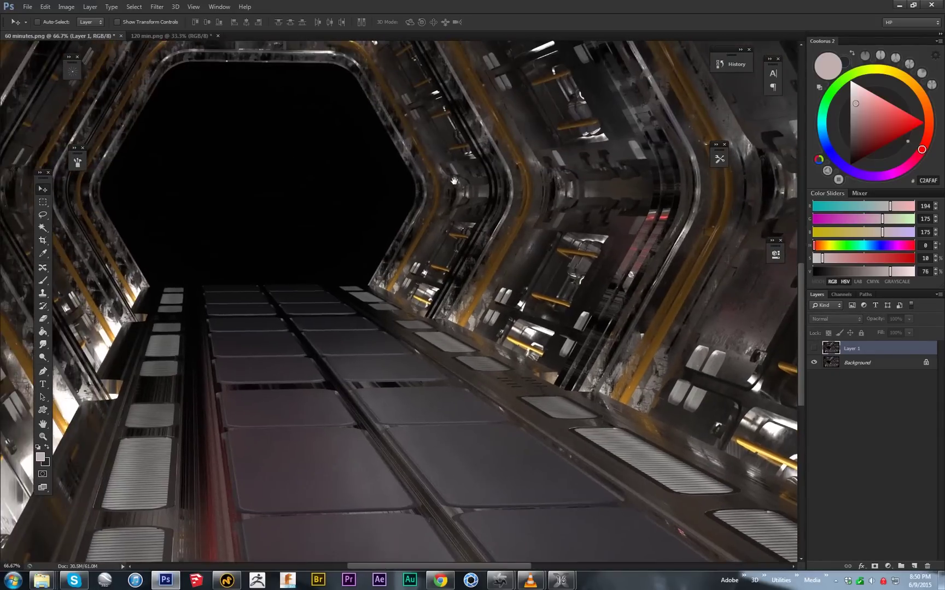
{"action": "scroll", "coordinate": [456, 184], "scroll_direction": "left", "scroll_amount": 3, "text": "ctrl"}
Check the document's pixel dimensions in Image Size and cancel without changes
{"action": "left_click", "coordinate": [66, 6]}
{"action": "left_click", "coordinate": [93, 80]}
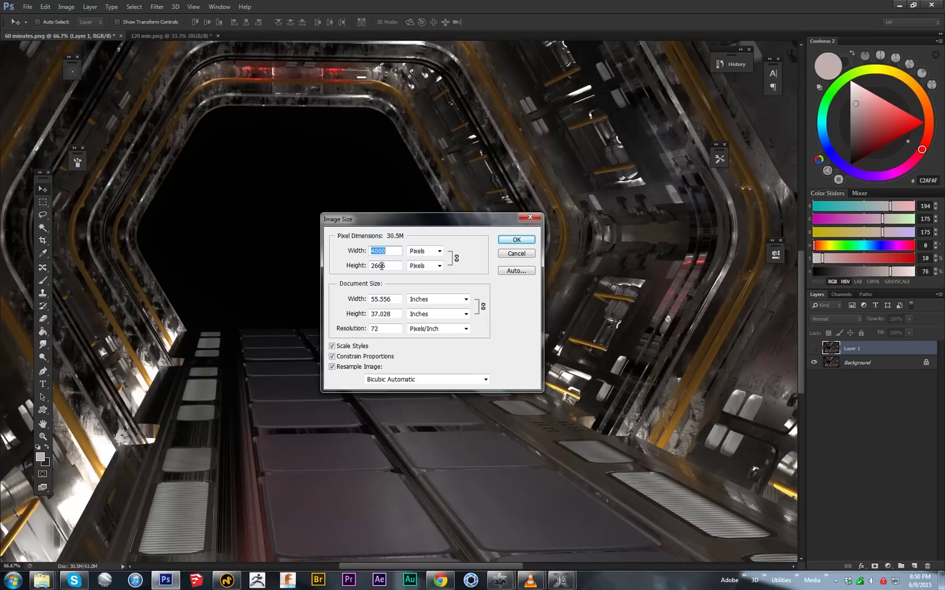
{"action": "left_click", "coordinate": [516, 253]}
Pan across the render to inspect the ceiling, right wall, lower pipes and left side
{"action": "left_click_drag", "start_coordinate": [471, 214], "coordinate": [468, 268]}
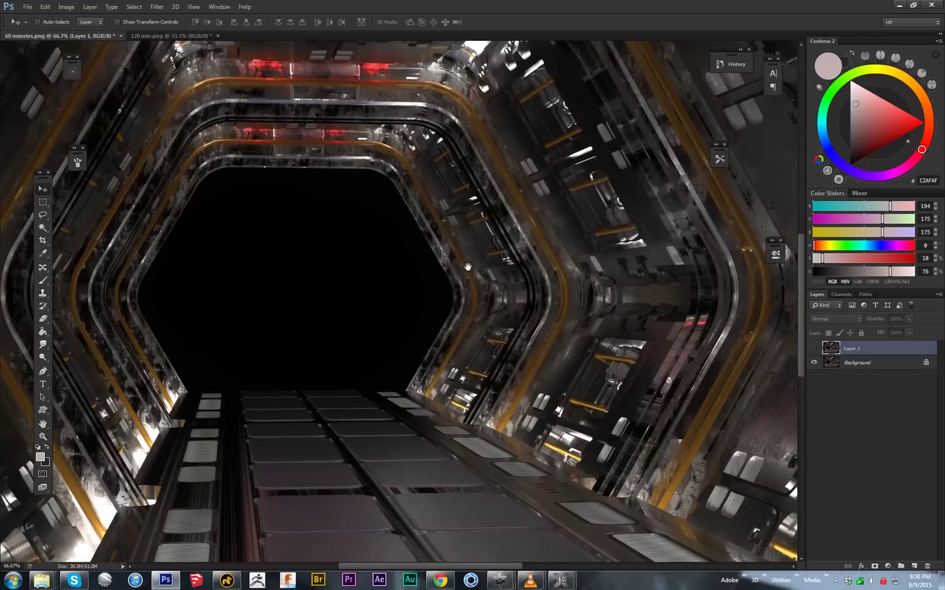
{"action": "left_click_drag", "start_coordinate": [533, 186], "coordinate": [496, 198]}
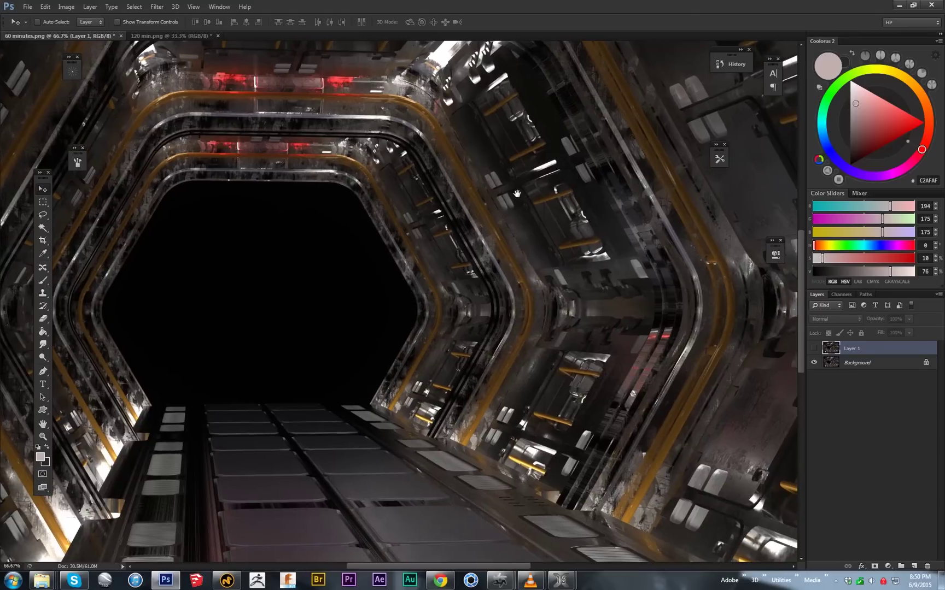
{"action": "left_click_drag", "start_coordinate": [559, 190], "coordinate": [424, 195]}
{"action": "left_click_drag", "start_coordinate": [490, 185], "coordinate": [444, 192]}
{"action": "left_click_drag", "start_coordinate": [563, 197], "coordinate": [441, 193]}
{"action": "scroll", "coordinate": [507, 193], "scroll_direction": "up", "scroll_amount": 1, "text": "alt"}
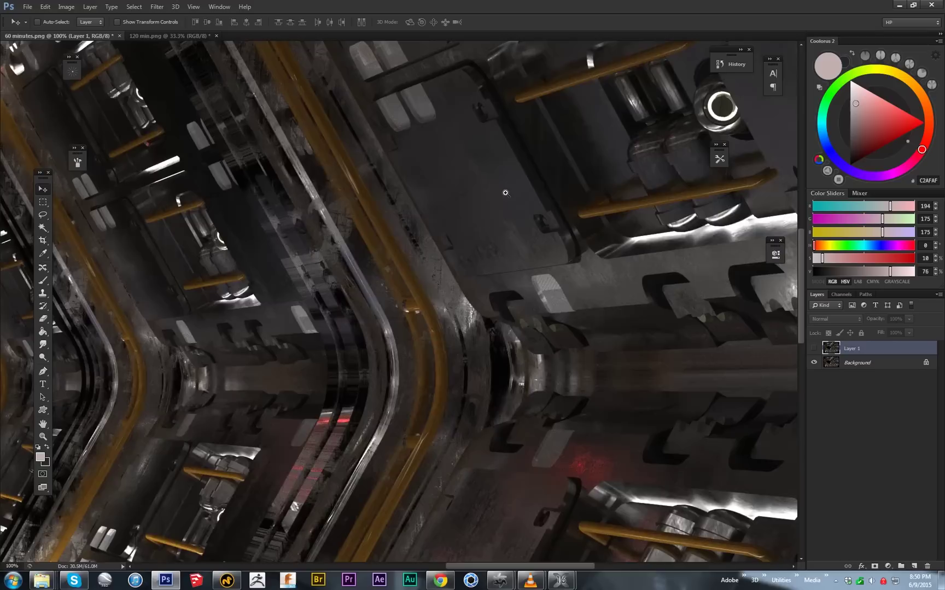
{"action": "left_click_drag", "start_coordinate": [525, 293], "coordinate": [465, 258]}
{"action": "left_click_drag", "start_coordinate": [582, 319], "coordinate": [549, 171]}
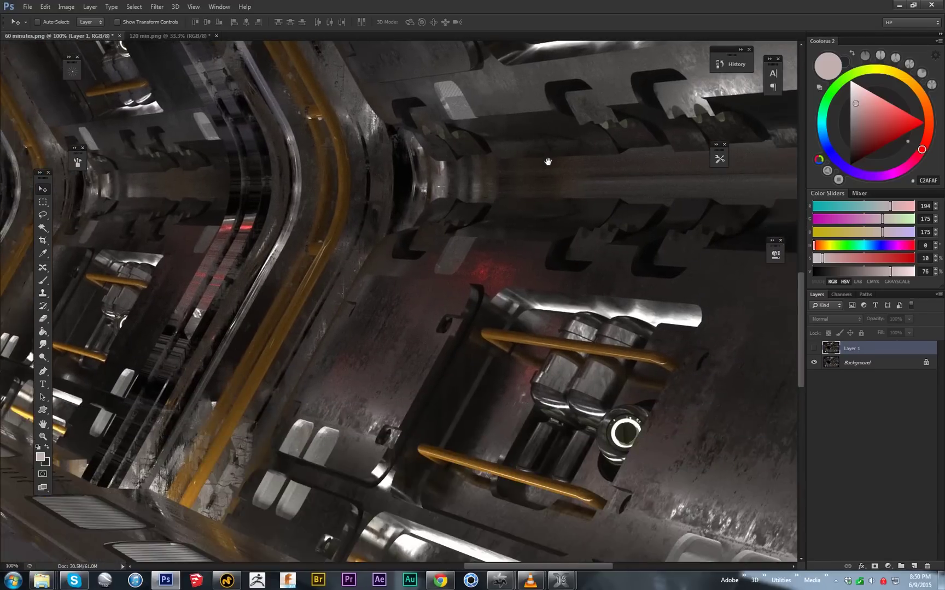
{"action": "left_click_drag", "start_coordinate": [538, 300], "coordinate": [407, 306]}
{"action": "left_click_drag", "start_coordinate": [352, 319], "coordinate": [553, 284]}
{"action": "left_click_drag", "start_coordinate": [350, 317], "coordinate": [547, 306]}
{"action": "left_click_drag", "start_coordinate": [467, 317], "coordinate": [388, 273]}
{"action": "scroll", "coordinate": [439, 233], "scroll_direction": "down", "scroll_amount": 2, "text": "alt"}
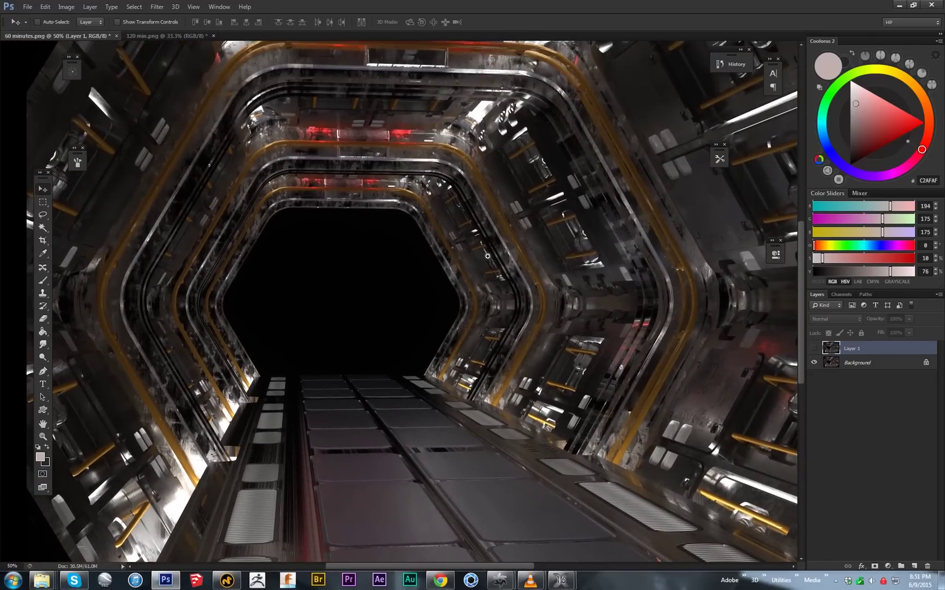
Zoom to 50% and pan across the corridor render
{"action": "scroll", "coordinate": [509, 253], "scroll_direction": "down", "scroll_amount": 1, "text": "alt"}
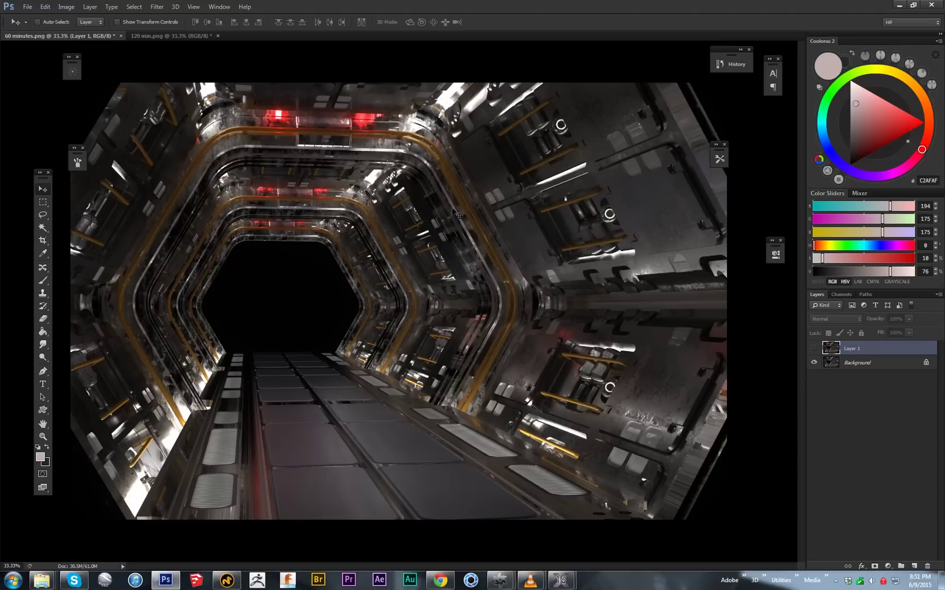
{"action": "key", "text": "ctrl+plus"}
{"action": "left_click_drag", "start_coordinate": [350, 241], "coordinate": [390, 229]}
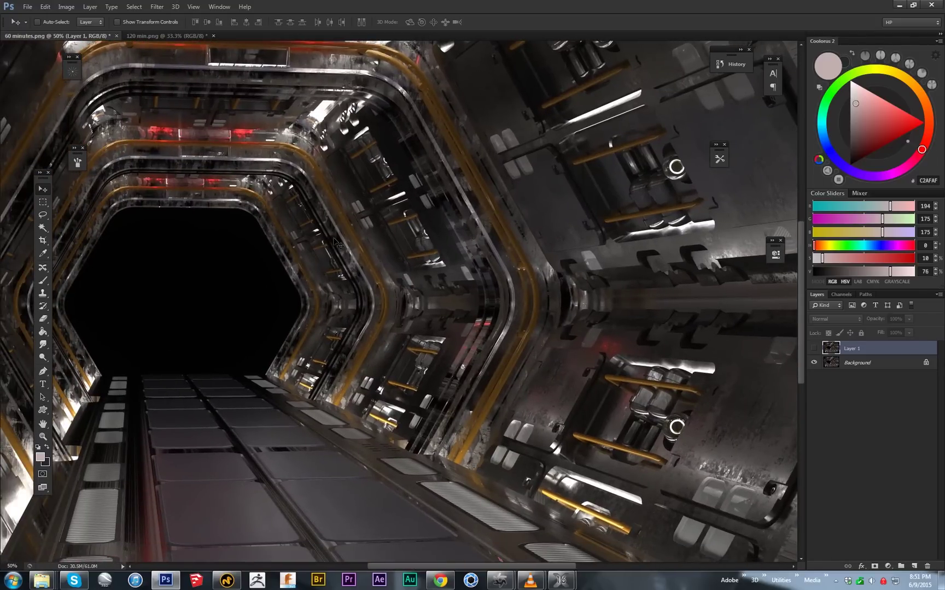
{"action": "left_click_drag", "start_coordinate": [309, 234], "coordinate": [350, 202]}
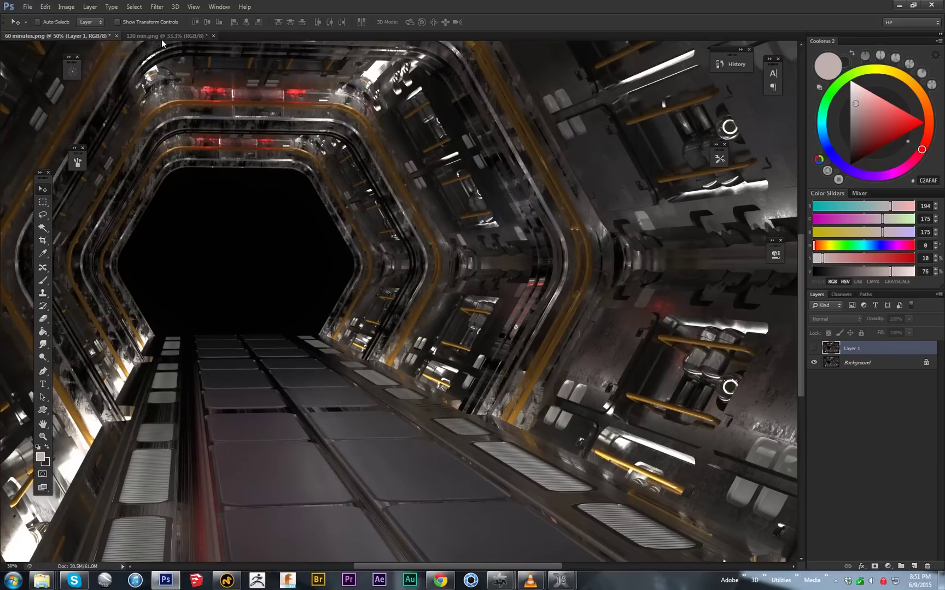
Toggle Layer 1's visibility repeatedly to compare renders, leaving it visible
{"action": "left_click", "coordinate": [814, 349]}
{"action": "scroll", "coordinate": [621, 301], "scroll_direction": "up", "scroll_amount": 1, "text": "alt"}
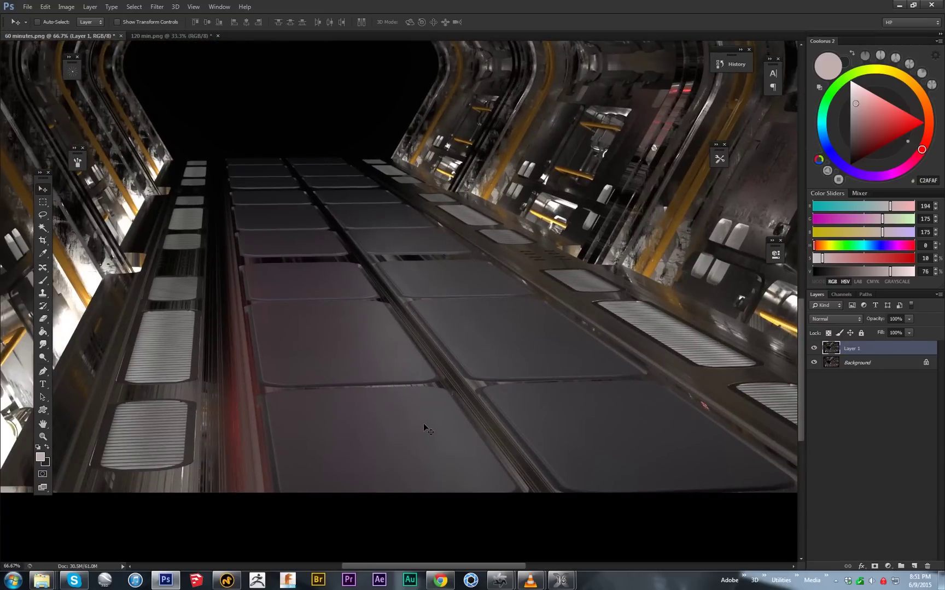
{"action": "scroll", "coordinate": [464, 350], "scroll_direction": "up", "scroll_amount": 2}
{"action": "left_click", "coordinate": [814, 348]}
{"action": "left_click", "coordinate": [814, 348]}
{"action": "left_click", "coordinate": [814, 348]}
{"action": "left_click", "coordinate": [814, 349]}
{"action": "left_click", "coordinate": [814, 349]}
{"action": "left_click", "coordinate": [815, 348]}
{"action": "left_click", "coordinate": [815, 349]}
{"action": "left_click", "coordinate": [814, 348]}
{"action": "left_click", "coordinate": [815, 349]}
{"action": "left_click", "coordinate": [814, 349]}
Zoom out to view the whole corridor, then zoom back to 50% and pan up-right
{"action": "left_click_drag", "start_coordinate": [738, 307], "coordinate": [401, 281]}
{"action": "key", "text": "ctrl+minus"}
{"action": "key", "text": "ctrl+minus"}
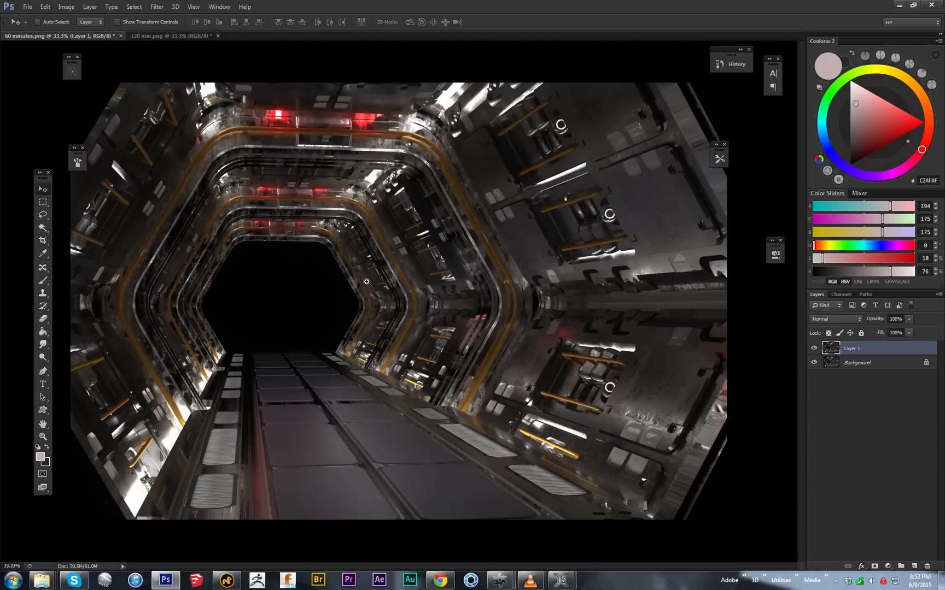
{"action": "key", "text": "ctrl+plus"}
{"action": "left_click_drag", "start_coordinate": [367, 282], "coordinate": [435, 226]}
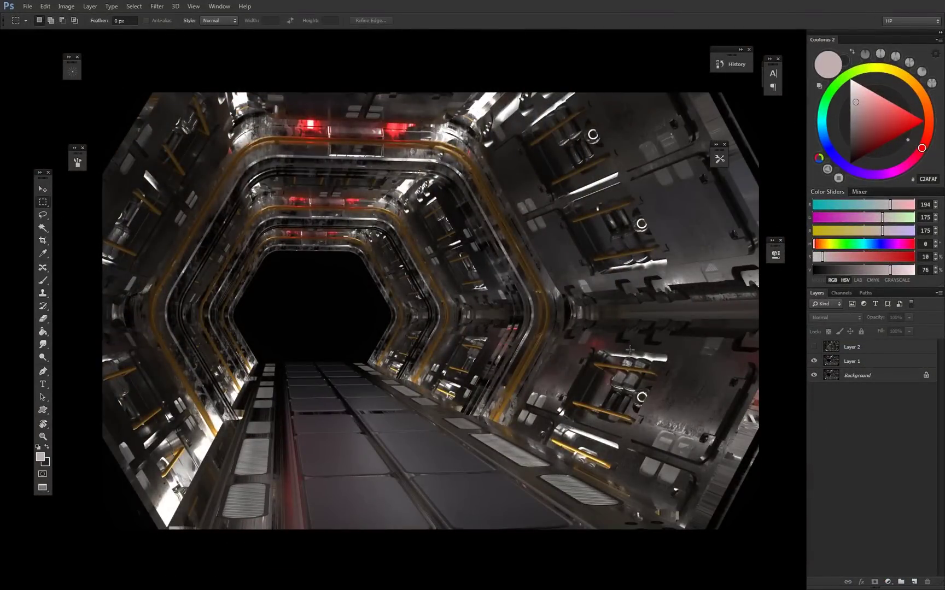
Toggle the HEAVYPOLY Layer 2 against the Octane renders, hiding Layer 1 and finally Layer 2
{"action": "left_click", "coordinate": [814, 347]}
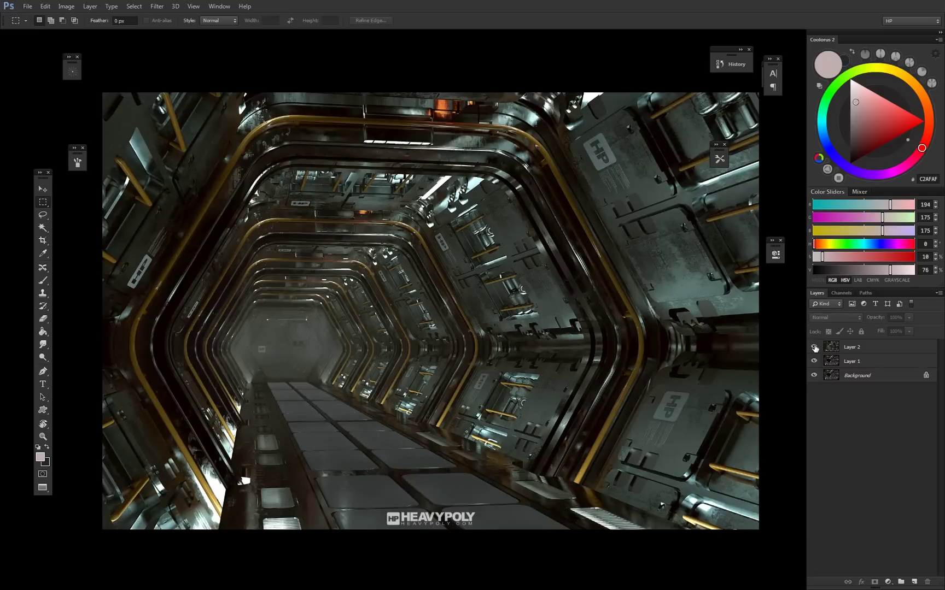
{"action": "left_click", "coordinate": [814, 347]}
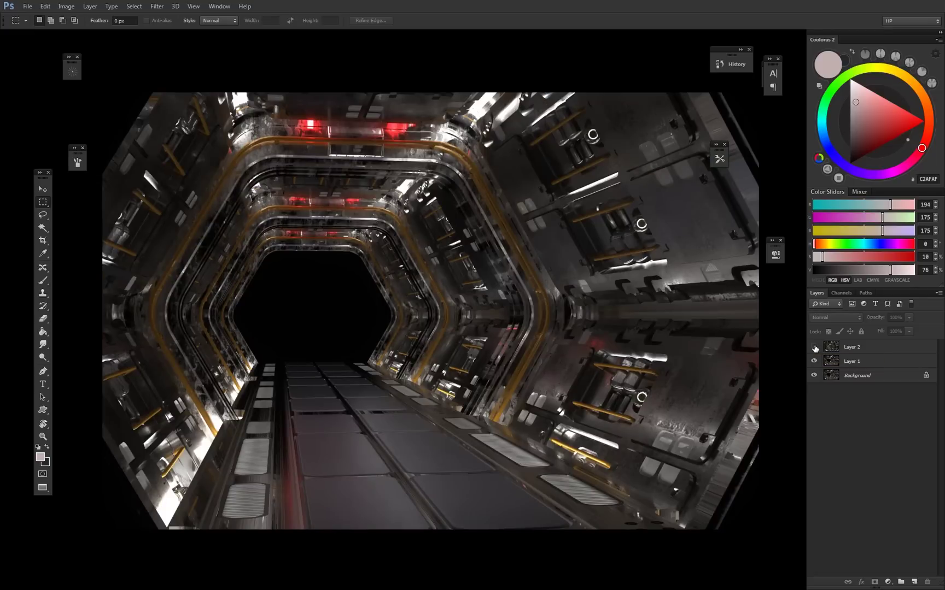
{"action": "left_click", "coordinate": [814, 348]}
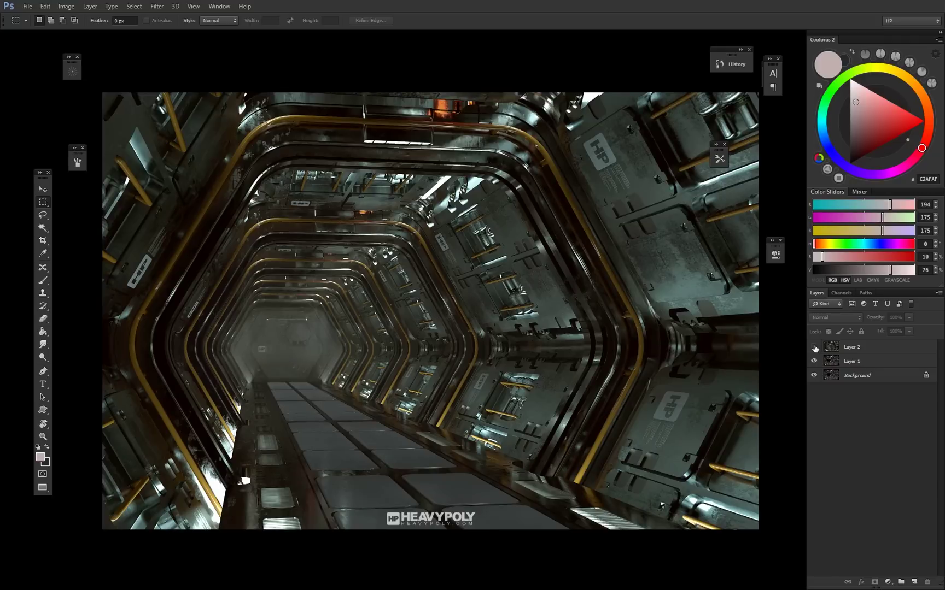
{"action": "left_click", "coordinate": [814, 347]}
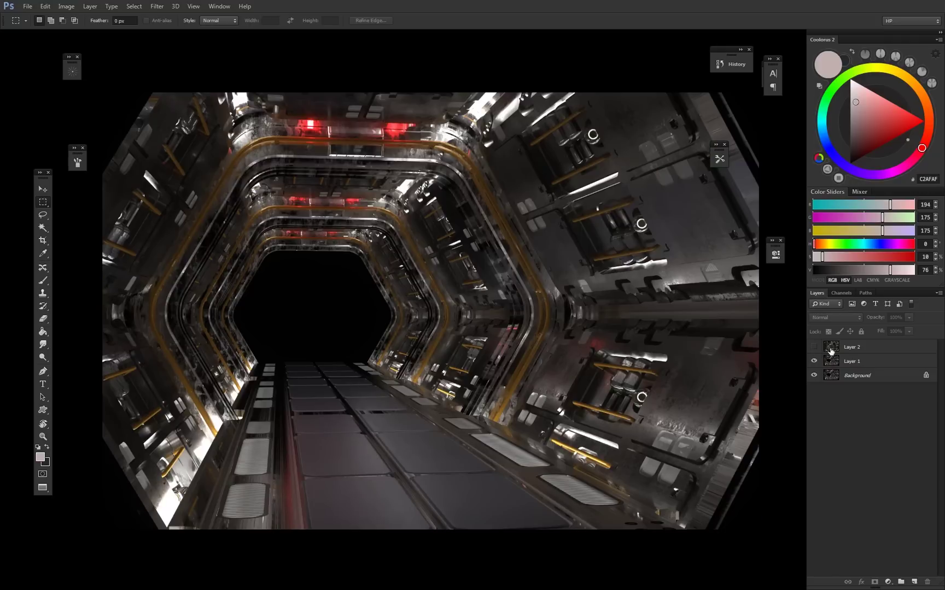
{"action": "left_click", "coordinate": [815, 362]}
{"action": "left_click", "coordinate": [814, 347]}
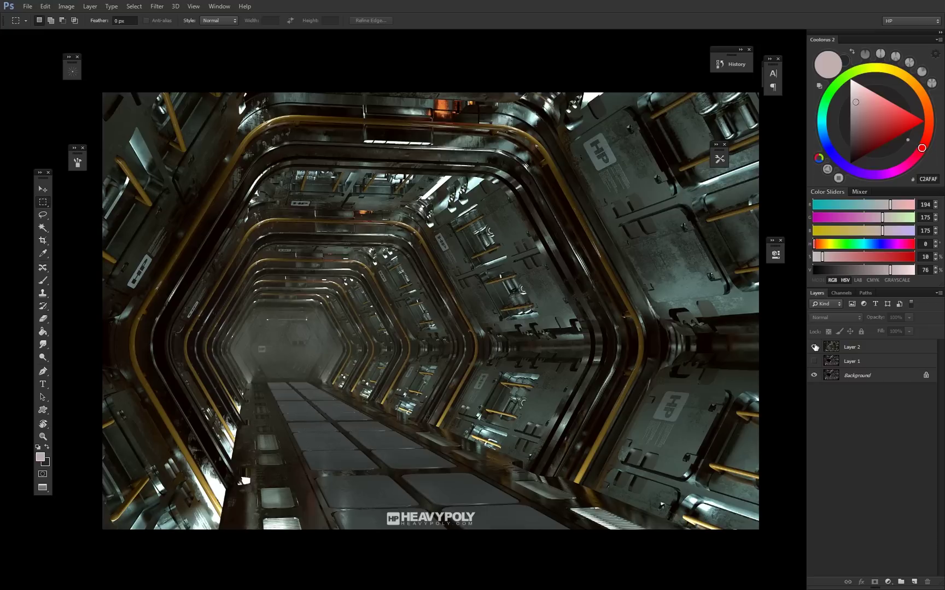
{"action": "left_click", "coordinate": [815, 347]}
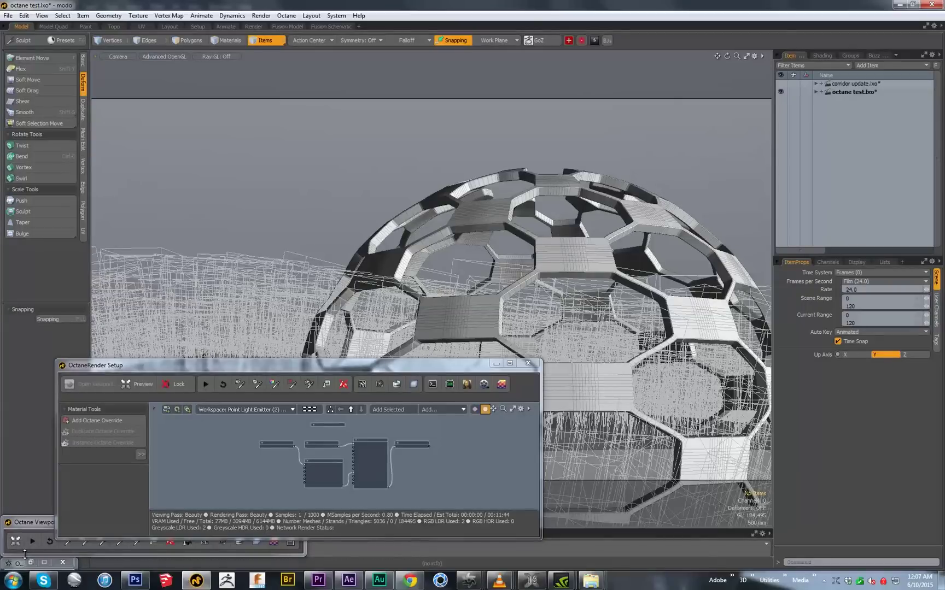
Restore the Octane viewport windows, then zoom the dome render to 200%, pan it, and zoom back out
{"action": "left_click", "coordinate": [30, 562]}
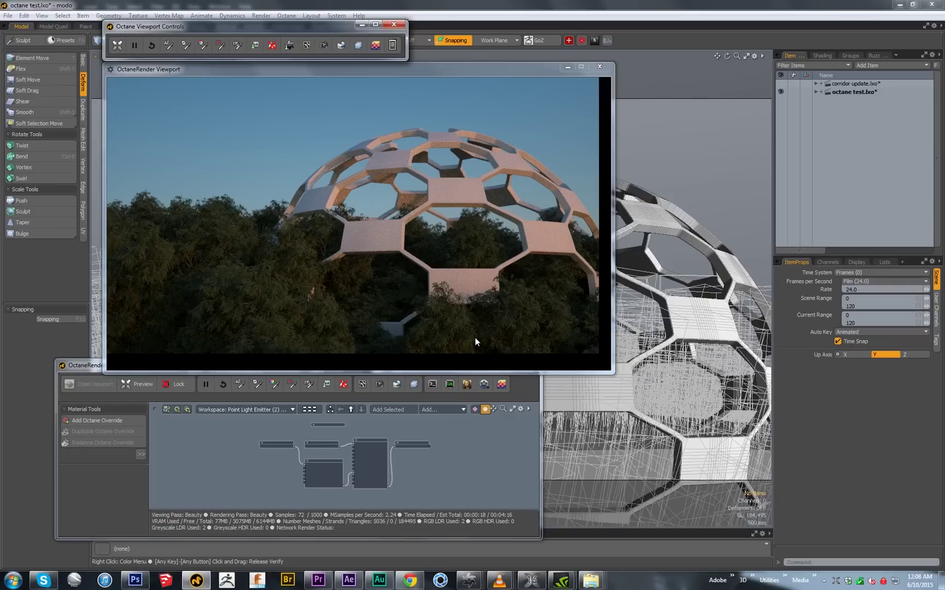
{"action": "scroll", "coordinate": [431, 327], "scroll_direction": "up", "scroll_amount": 2}
{"action": "left_click_drag", "start_coordinate": [468, 327], "coordinate": [428, 233]}
{"action": "left_click_drag", "start_coordinate": [302, 203], "coordinate": [453, 262]}
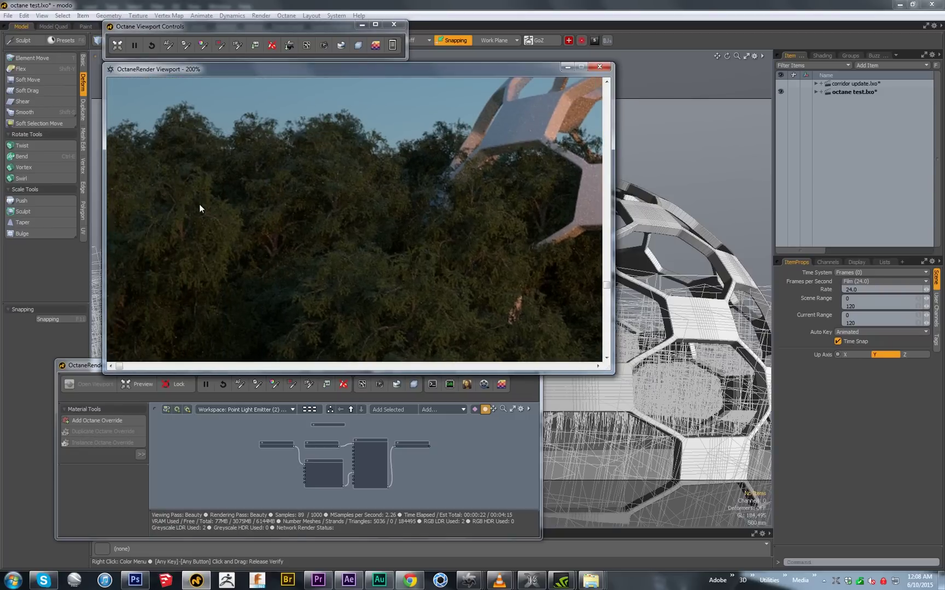
{"action": "scroll", "coordinate": [406, 194], "scroll_direction": "down", "scroll_amount": 2}
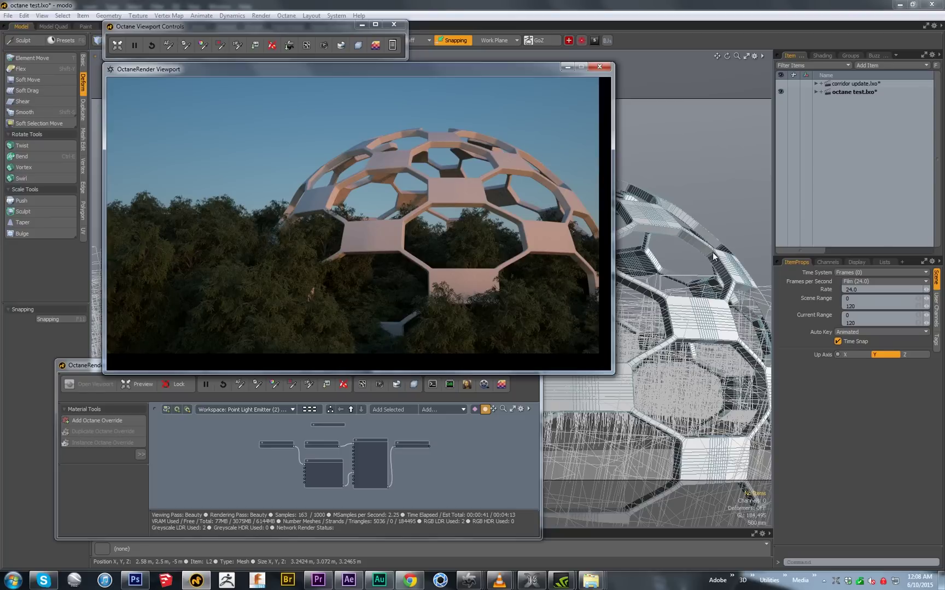
{"action": "scroll", "coordinate": [713, 256], "scroll_direction": "up", "scroll_amount": 5}
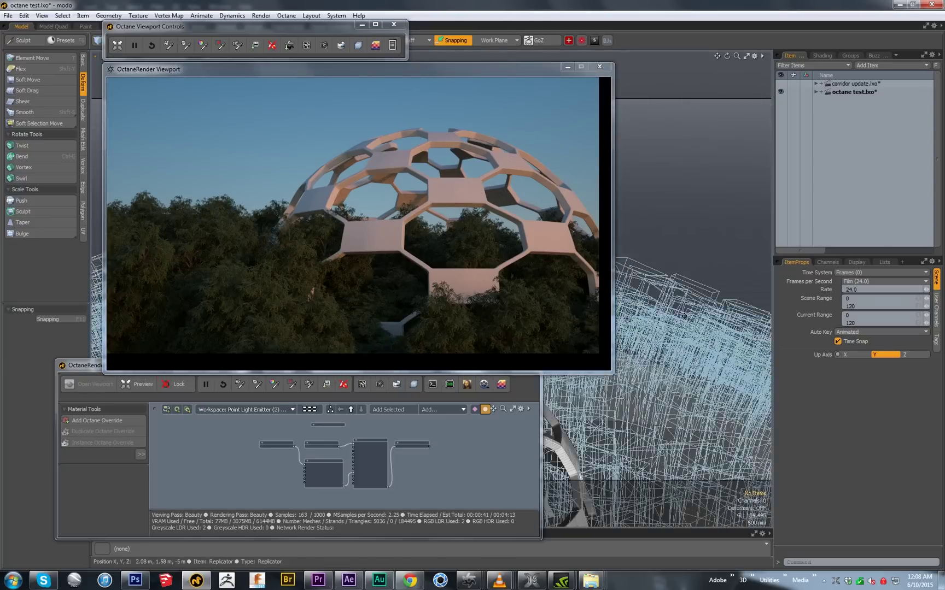
Orbit and zoom around the honeycomb dome render, then pan the view
{"action": "middle_click_drag", "start_coordinate": [713, 256], "coordinate": [667, 300]}
{"action": "scroll", "coordinate": [667, 300], "scroll_direction": "up", "scroll_amount": 3}
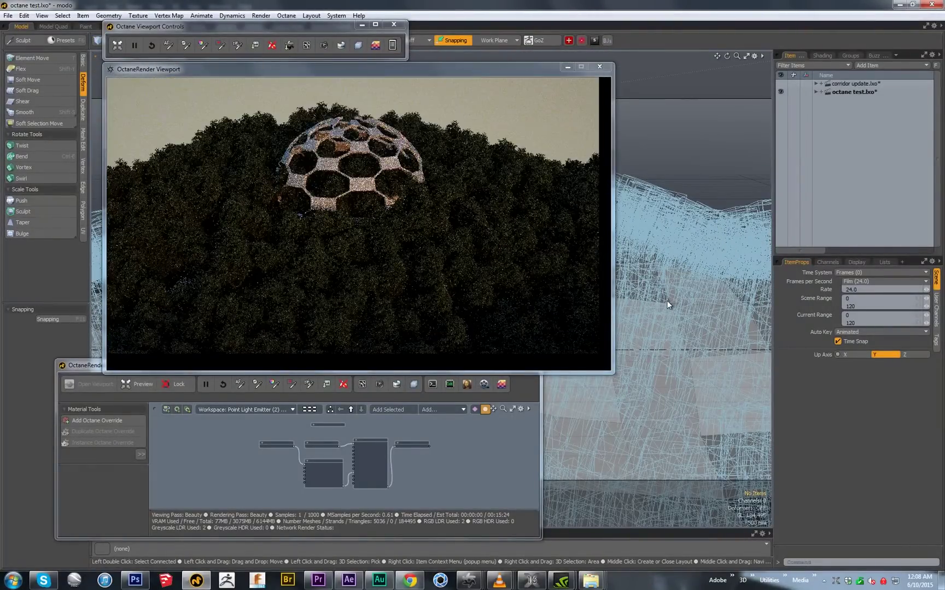
{"action": "scroll", "coordinate": [666, 305], "scroll_direction": "down", "scroll_amount": 4}
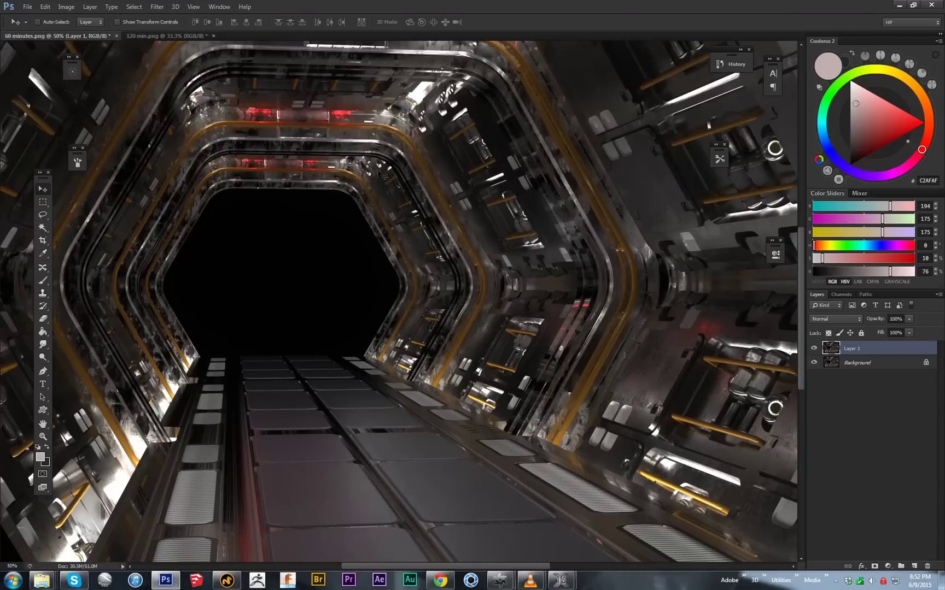
{"action": "left_click_drag", "start_coordinate": [402, 306], "coordinate": [477, 332]}
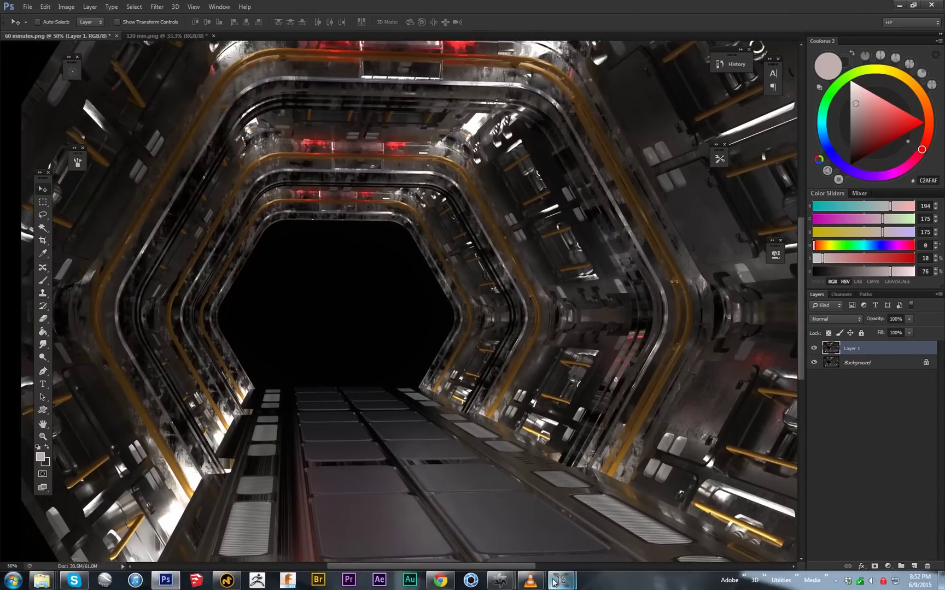
Render the Octane Benchmark Trench through RenderTarget DL and orbit to a new view down the trench
{"action": "mouse_move", "coordinate": [499, 581]}
{"action": "left_click", "coordinate": [551, 518]}
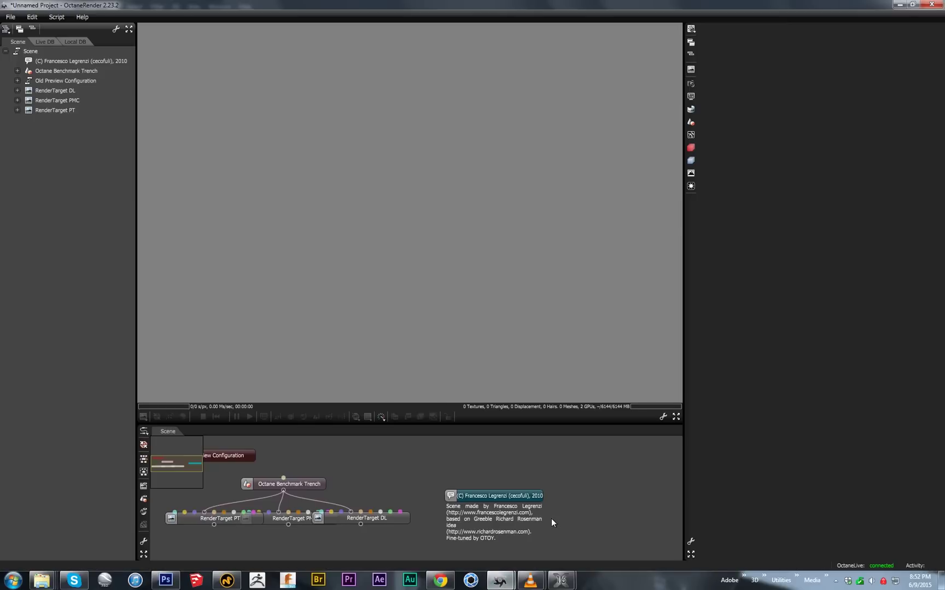
{"action": "middle_click_drag", "start_coordinate": [409, 477], "coordinate": [494, 472]}
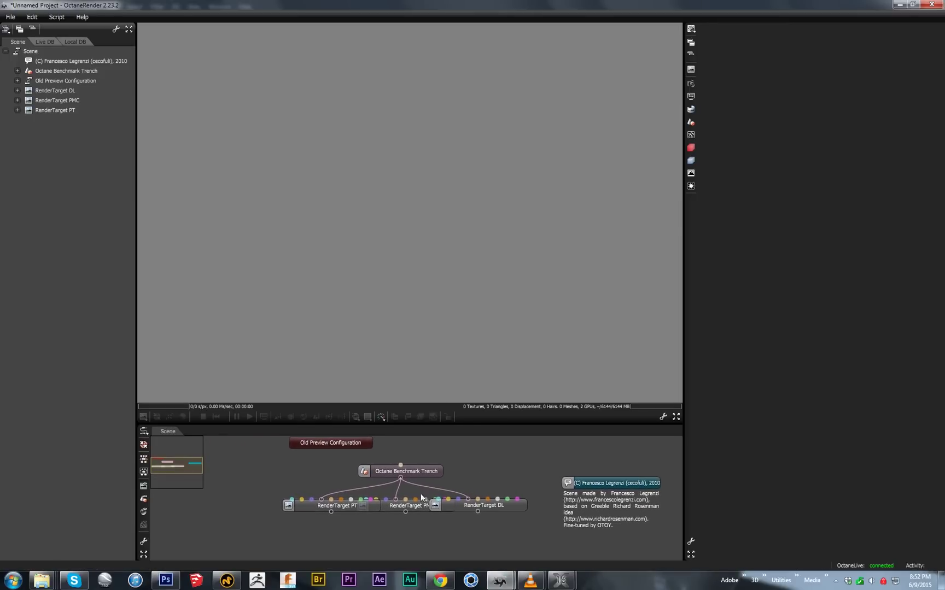
{"action": "left_click", "coordinate": [503, 505]}
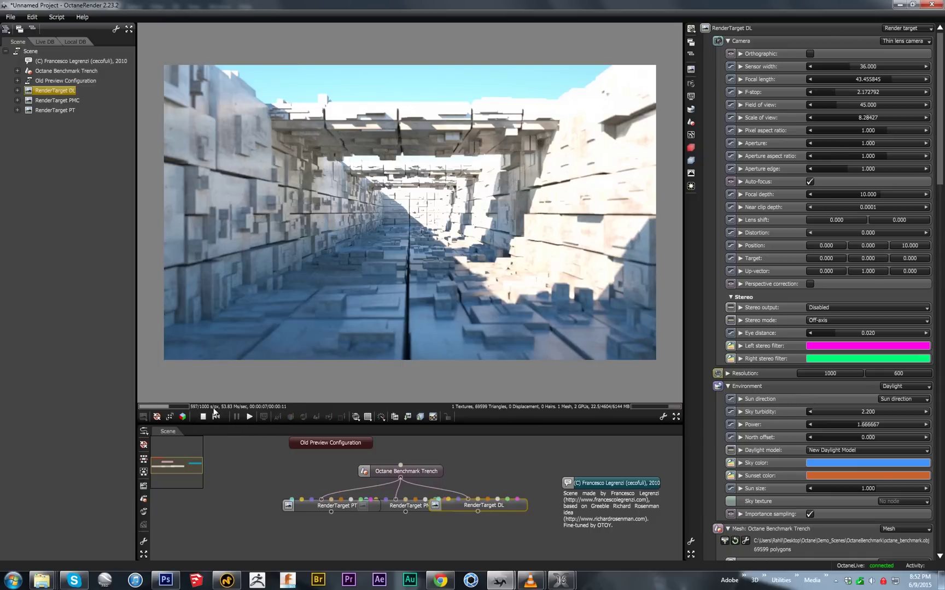
{"action": "left_click_drag", "start_coordinate": [404, 230], "coordinate": [363, 236]}
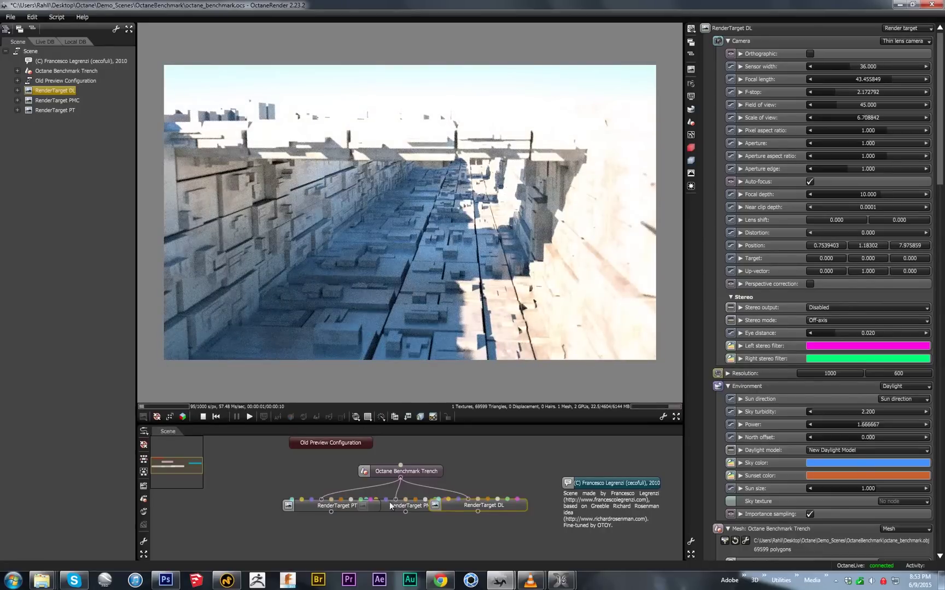
Render the trench through RenderTarget PT and nudge the camera to a new angle
{"action": "left_click", "coordinate": [348, 508]}
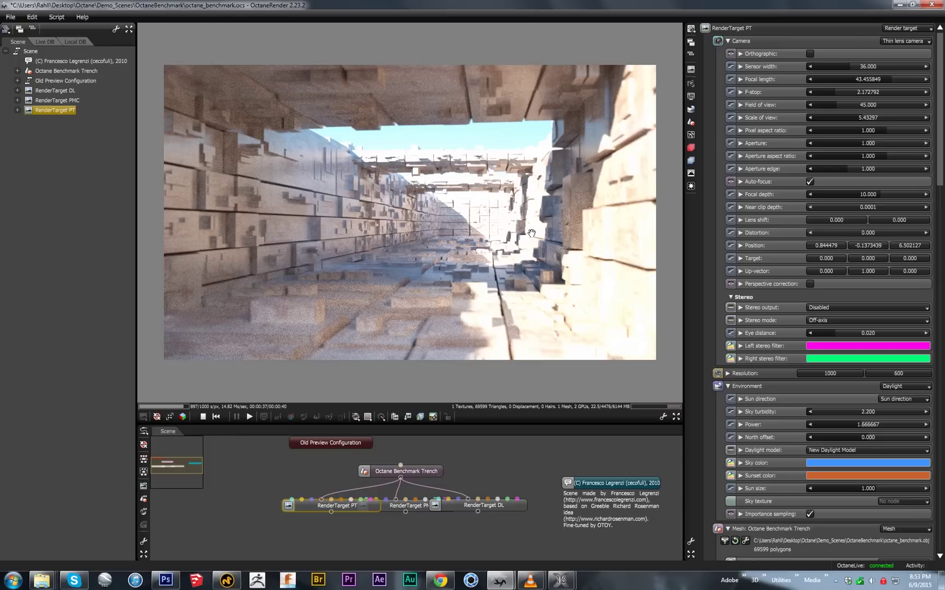
{"action": "mouse_move", "coordinate": [487, 207]}
{"action": "left_mouse_down"}
{"action": "mouse_move", "coordinate": [492, 241]}
{"action": "mouse_move", "coordinate": [489, 213]}
{"action": "left_mouse_up"}
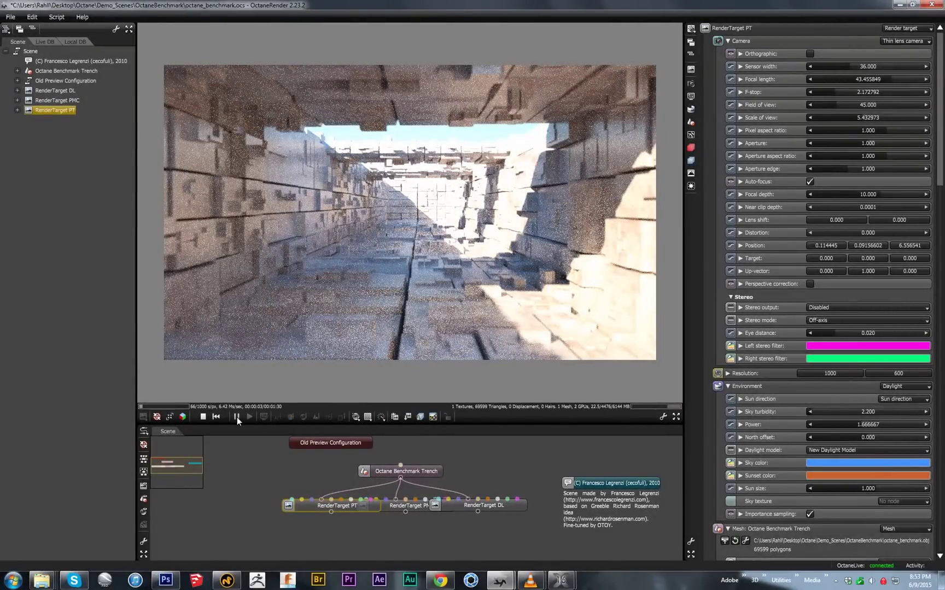
Render the Unnamed Project bathroom through DL, then PT, re-angling the view of the double-sink vanity
{"action": "mouse_move", "coordinate": [505, 582]}
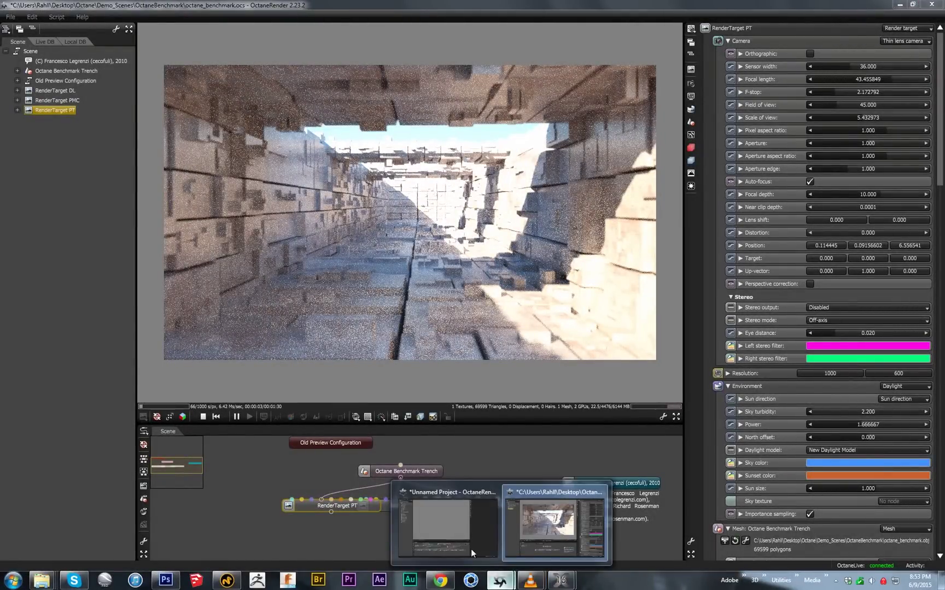
{"action": "left_click", "coordinate": [438, 521]}
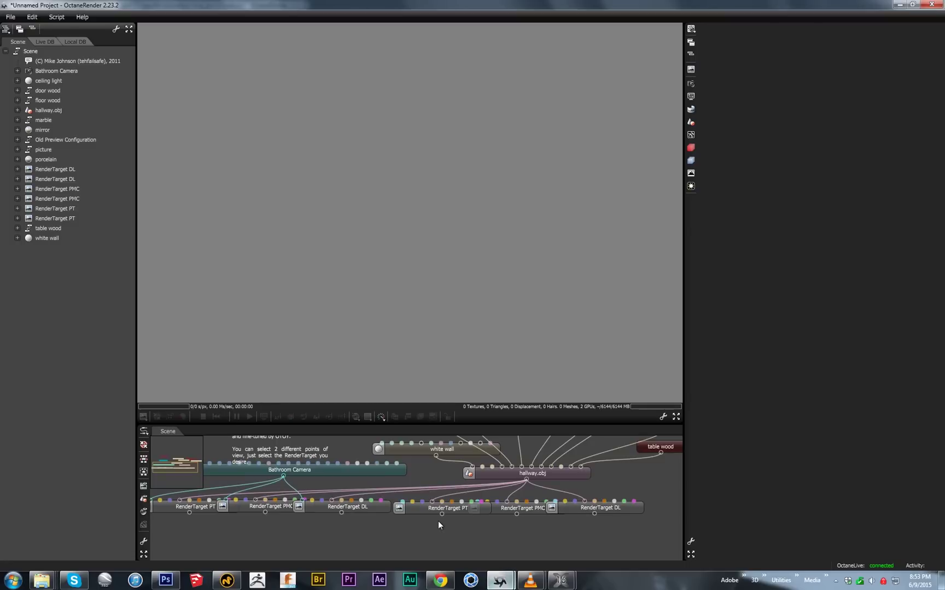
{"action": "left_click", "coordinate": [362, 507]}
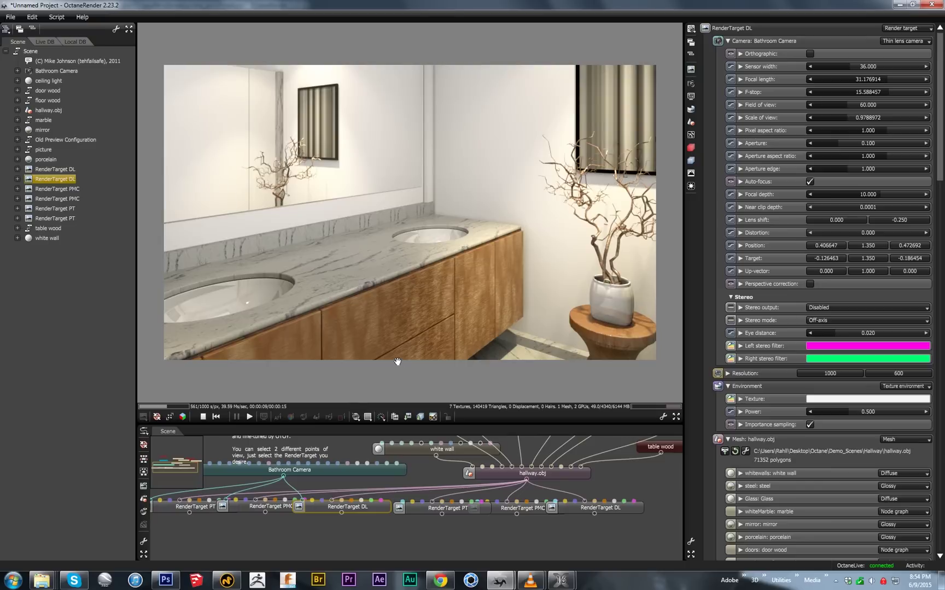
{"action": "left_click", "coordinate": [207, 507]}
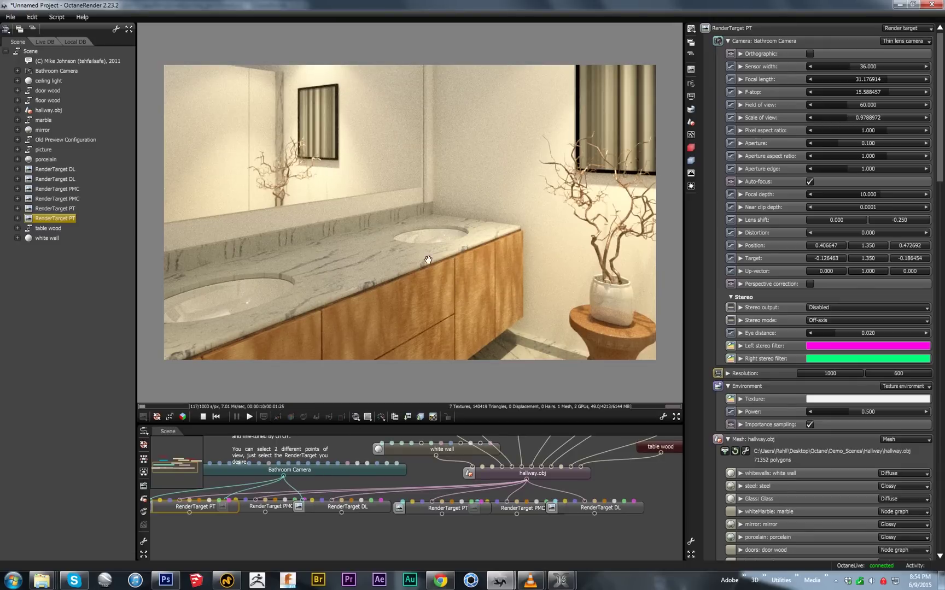
{"action": "left_click_drag", "start_coordinate": [431, 260], "coordinate": [404, 229]}
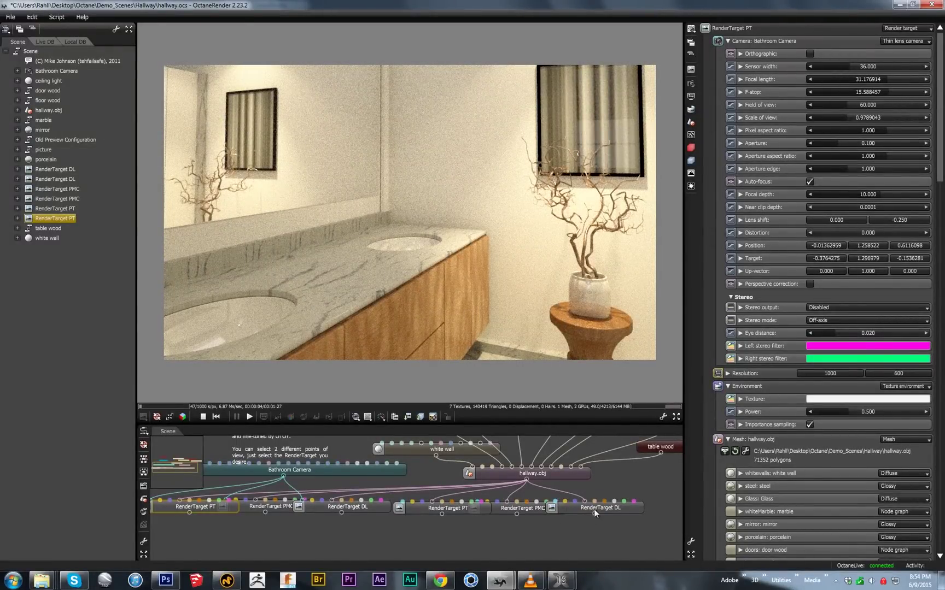
Path-trace the hallway through the second DL, then PT target, and orbit the camera inside it
{"action": "left_click", "coordinate": [612, 508]}
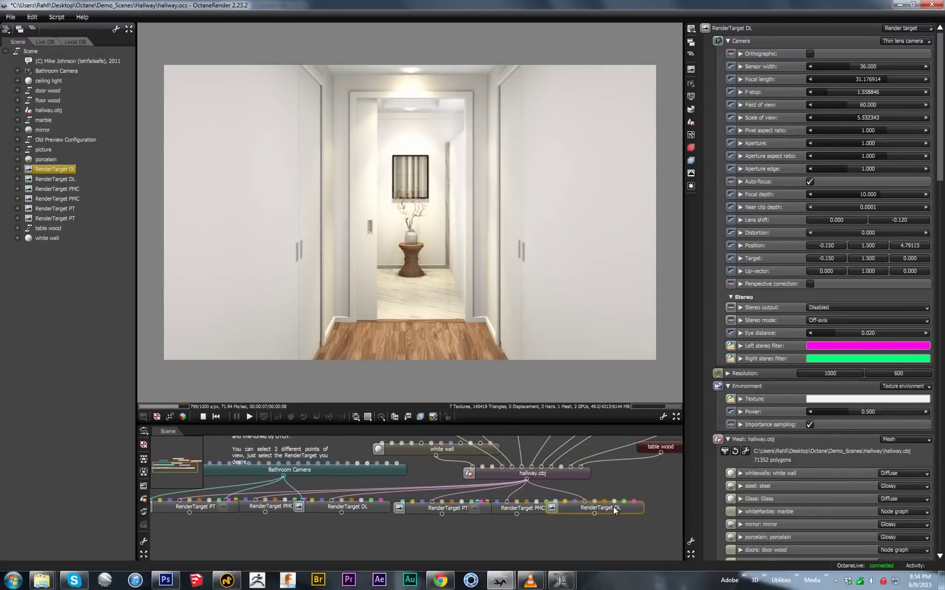
{"action": "left_click", "coordinate": [462, 509]}
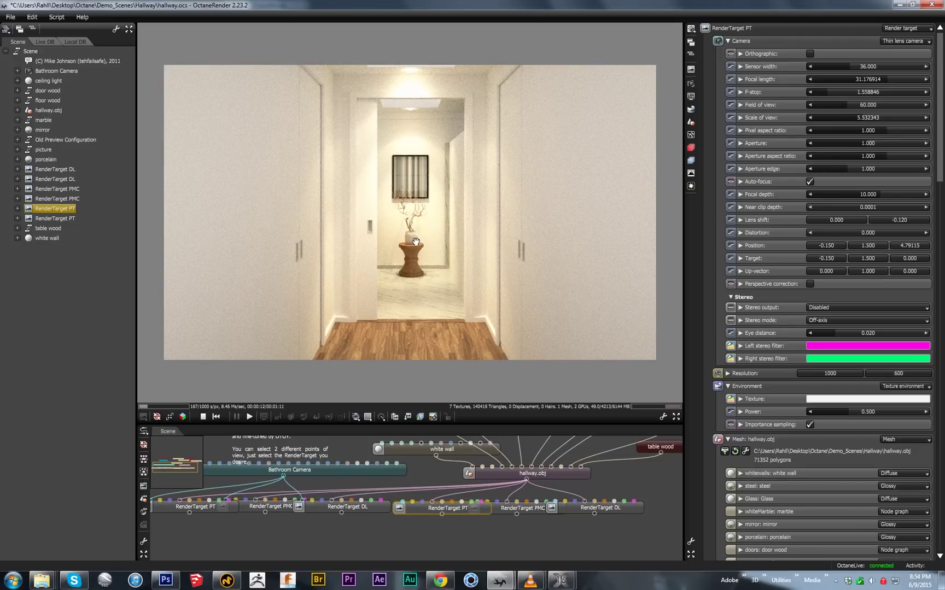
{"action": "scroll", "coordinate": [416, 241], "scroll_direction": "up", "scroll_amount": 5}
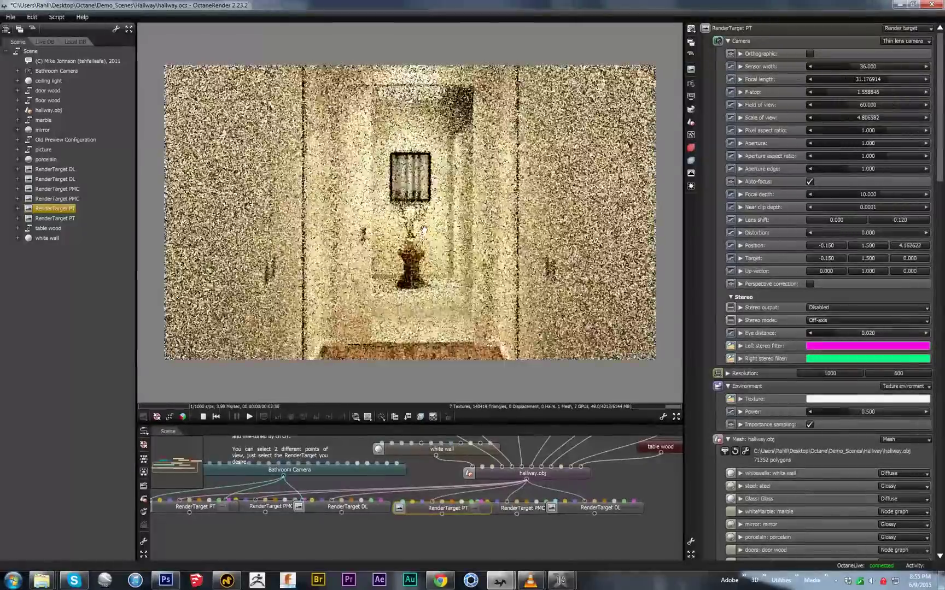
{"action": "left_click_drag", "start_coordinate": [424, 230], "coordinate": [402, 234]}
Move closer to the vanity, turn off camera auto-focus, and set the aperture to 0
{"action": "scroll", "coordinate": [402, 234], "scroll_direction": "up", "scroll_amount": 5}
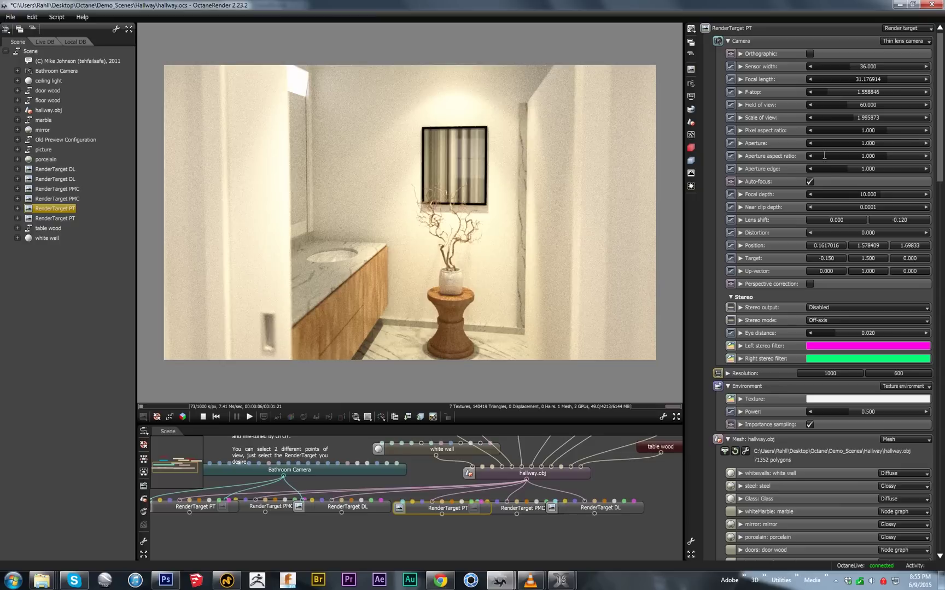
{"action": "left_click", "coordinate": [810, 181]}
{"action": "left_click_drag", "start_coordinate": [835, 146], "coordinate": [805, 146]}
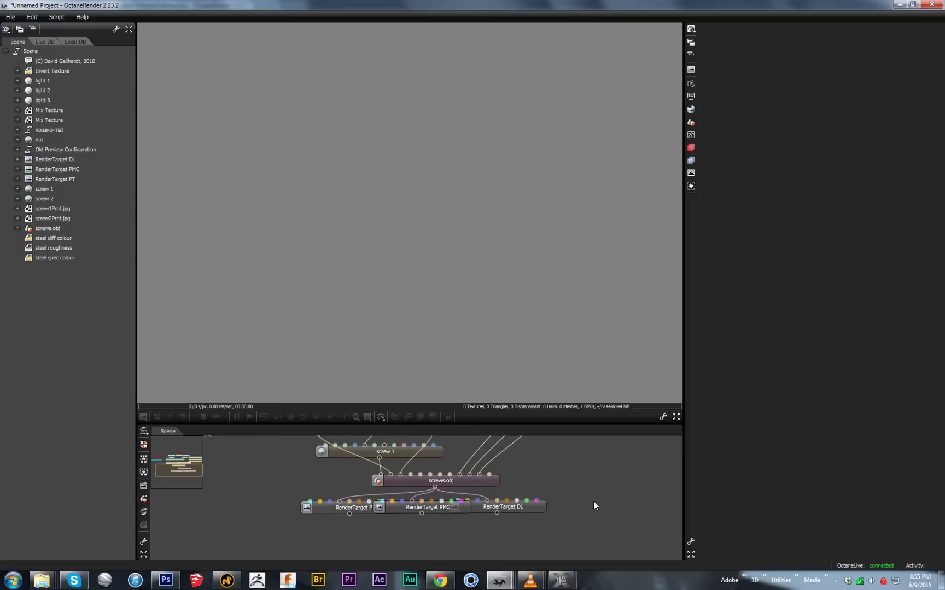
Render the screws through DL, then PT, move the PT node left, and orbit the camera
{"action": "left_click", "coordinate": [530, 507]}
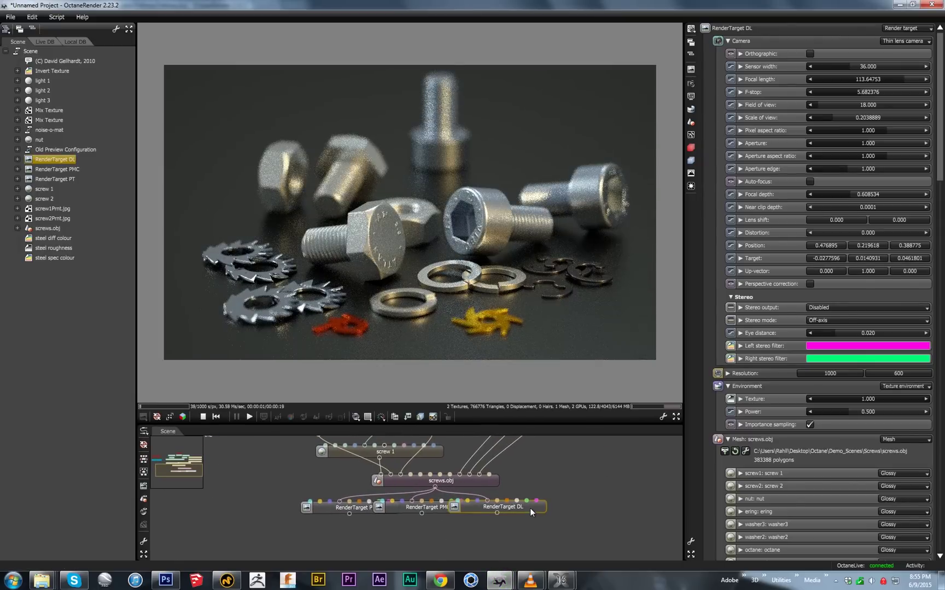
{"action": "left_click", "coordinate": [360, 508]}
{"action": "left_click_drag", "start_coordinate": [363, 510], "coordinate": [316, 512]}
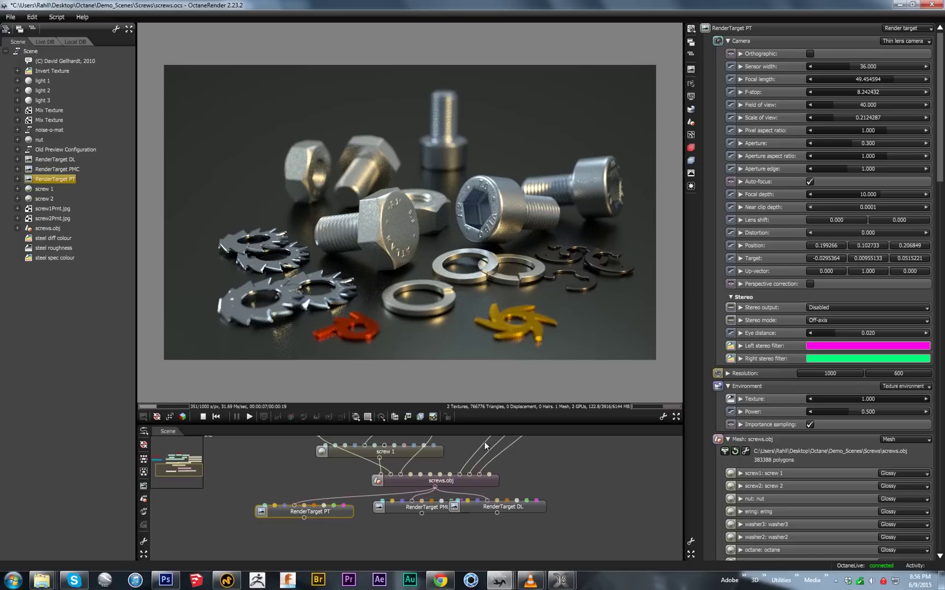
{"action": "left_click_drag", "start_coordinate": [481, 246], "coordinate": [433, 254]}
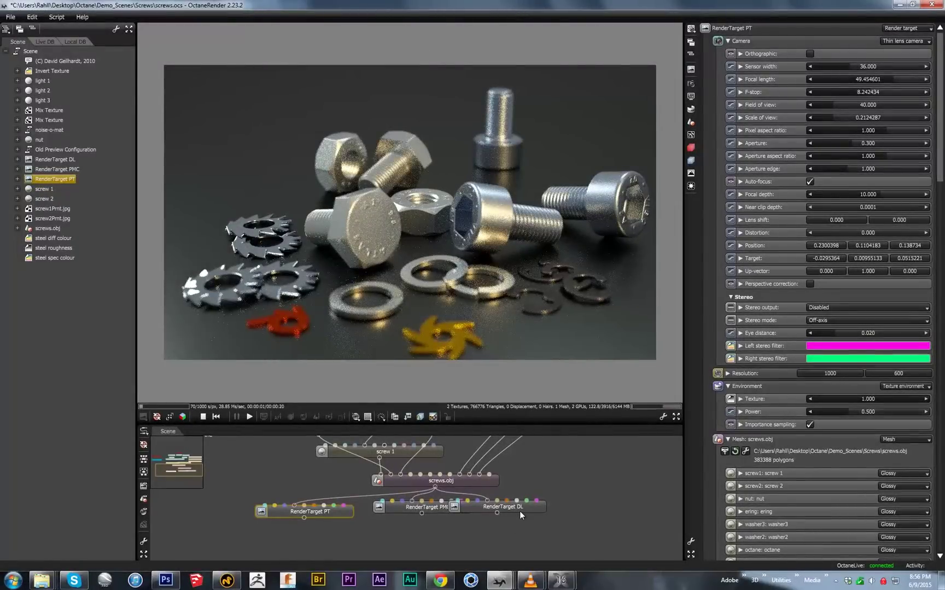
Switch back to RenderTarget DL and orbit closer to a close-up of the bolts and washers
{"action": "left_click", "coordinate": [519, 512]}
{"action": "left_click_drag", "start_coordinate": [476, 217], "coordinate": [337, 236]}
{"action": "mouse_move", "coordinate": [449, 238]}
{"action": "left_mouse_down"}
{"action": "mouse_move", "coordinate": [426, 247]}
{"action": "mouse_move", "coordinate": [440, 249]}
{"action": "left_mouse_up"}
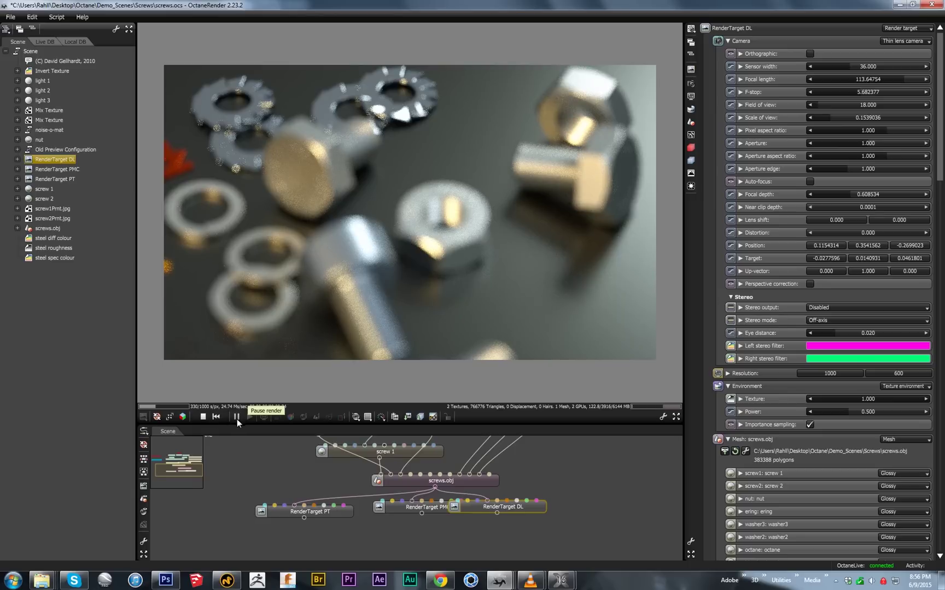
Pause, render sharp with aperture 0, then raise the aperture and settle at 9.899 for heavy blur
{"action": "left_click", "coordinate": [235, 418]}
{"action": "left_click_drag", "start_coordinate": [856, 144], "coordinate": [689, 178]}
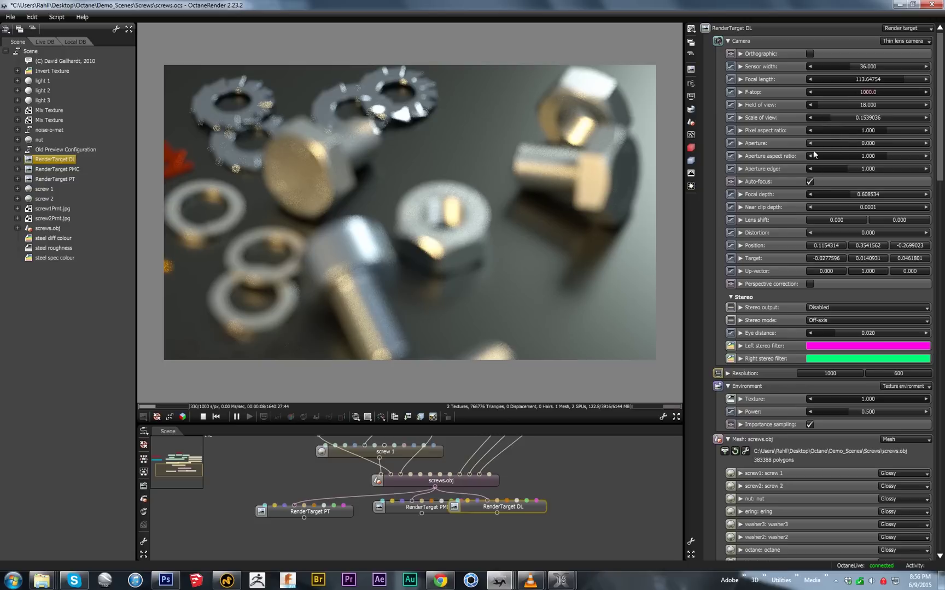
{"action": "left_click", "coordinate": [216, 416]}
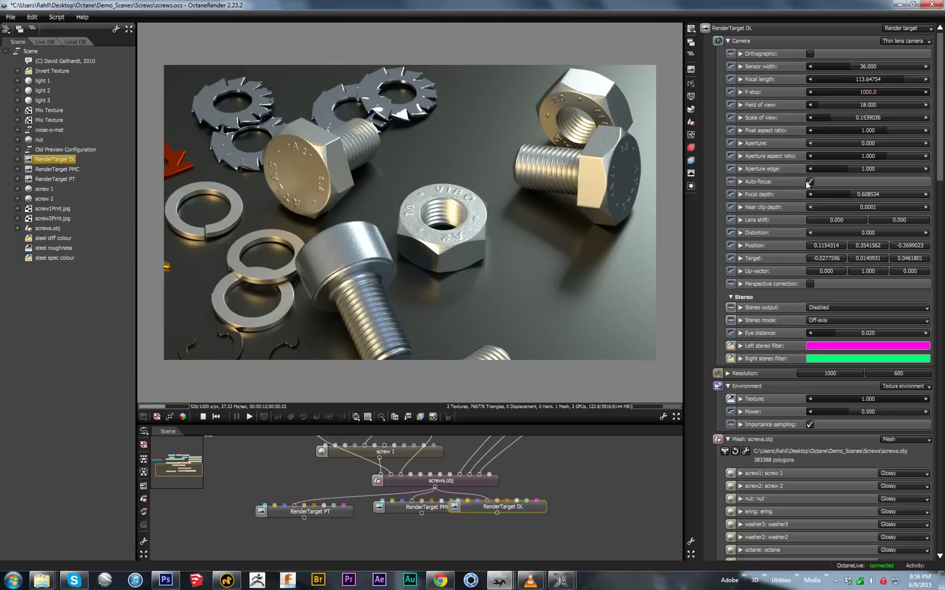
{"action": "left_click_drag", "start_coordinate": [830, 144], "coordinate": [874, 143]}
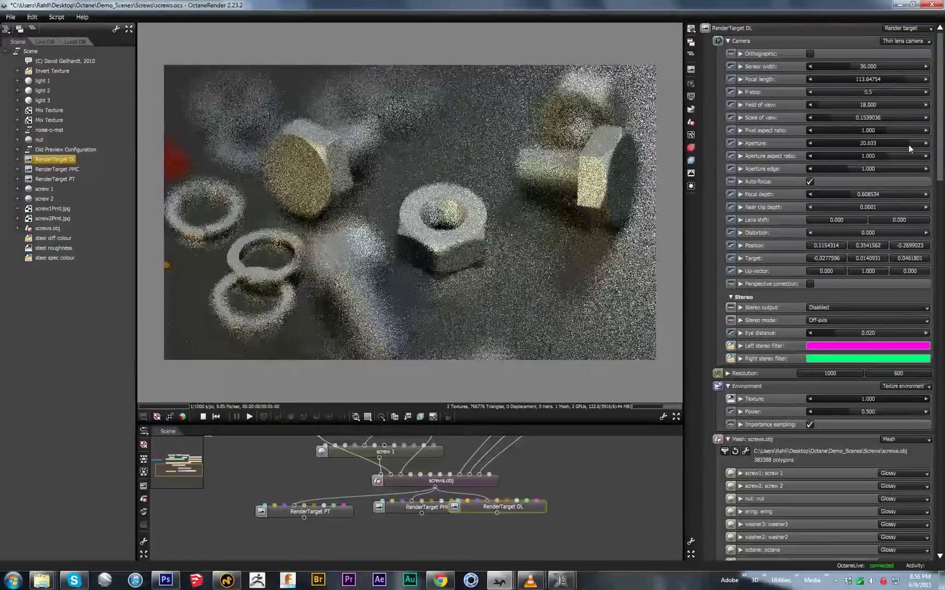
{"action": "left_click_drag", "start_coordinate": [908, 145], "coordinate": [898, 145]}
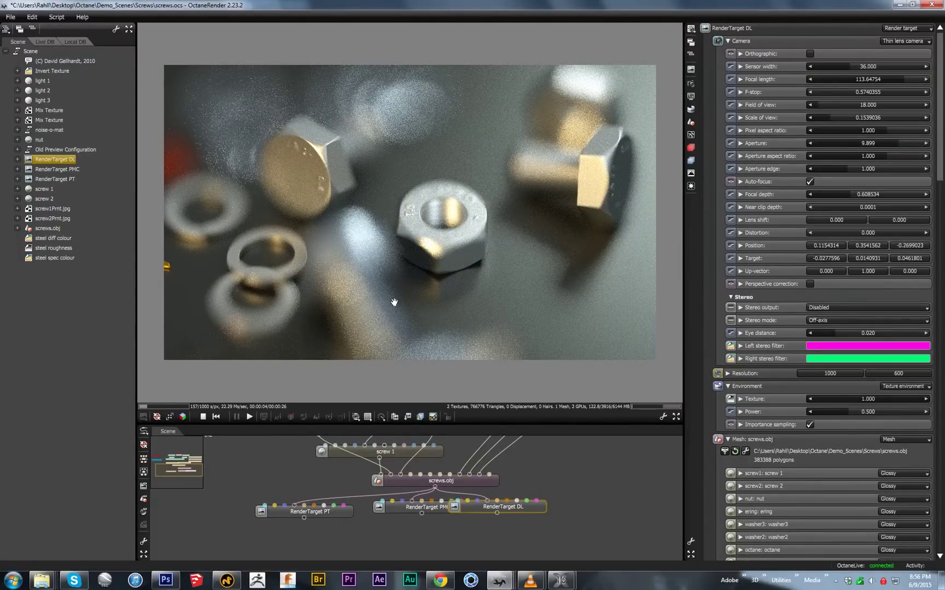
Lower the DL aperture to 1.631 and orbit to a top-down view centred on the hex nut
{"action": "left_click_drag", "start_coordinate": [421, 268], "coordinate": [419, 196]}
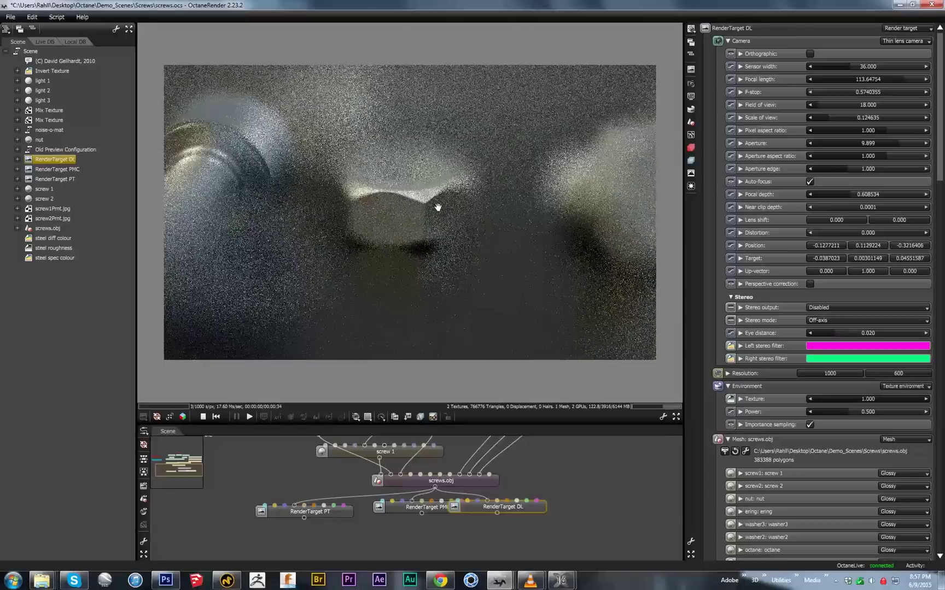
{"action": "scroll", "coordinate": [437, 204], "scroll_direction": "down", "scroll_amount": 3}
{"action": "left_click_drag", "start_coordinate": [870, 141], "coordinate": [871, 143]}
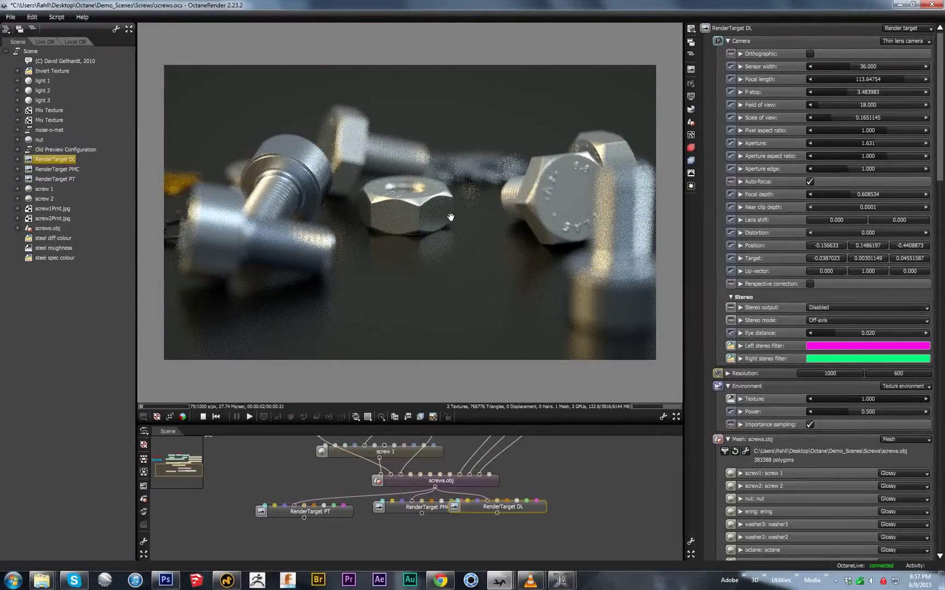
{"action": "left_click_drag", "start_coordinate": [434, 203], "coordinate": [445, 240]}
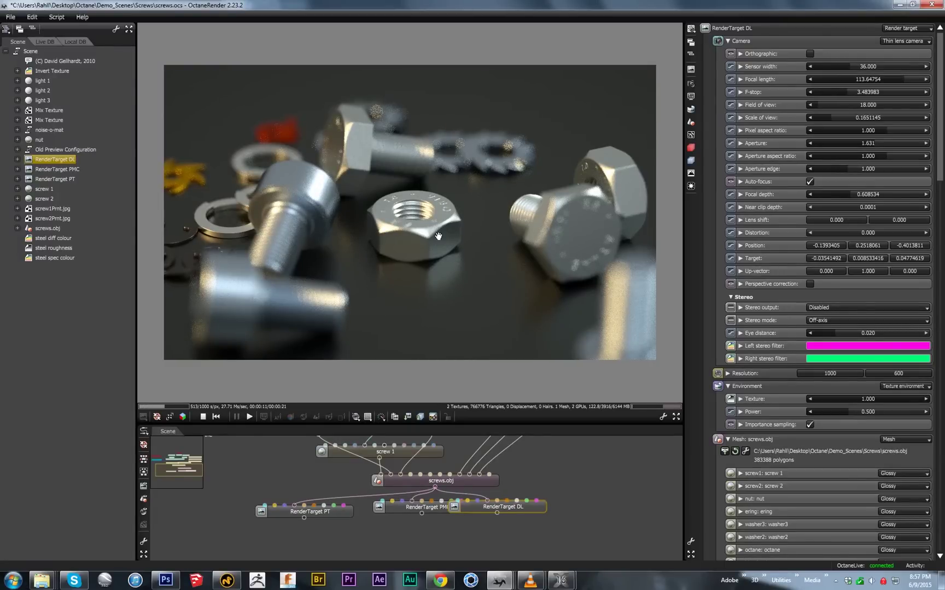
{"action": "left_click_drag", "start_coordinate": [438, 236], "coordinate": [415, 274]}
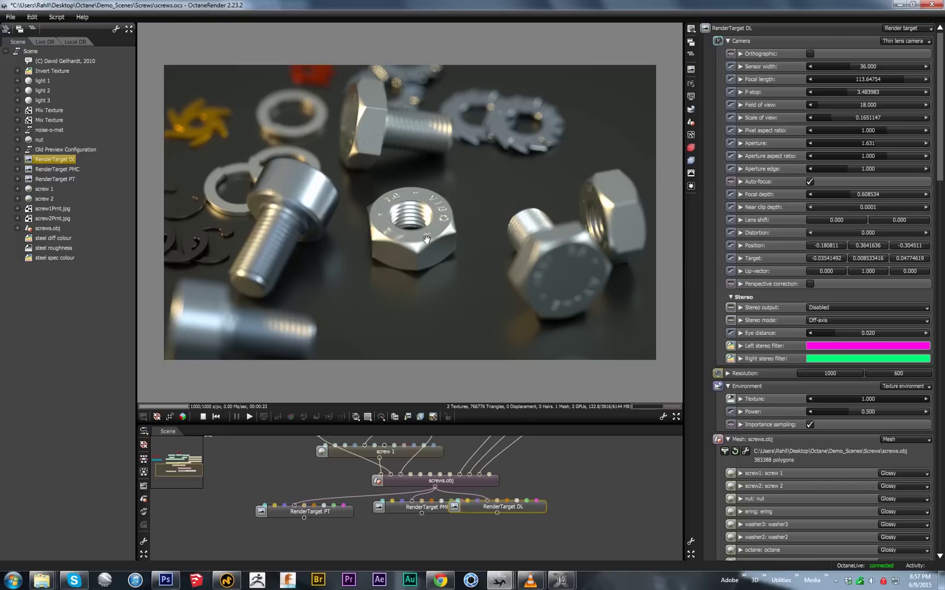
Orbit and pan the camera around the screws scene, looking down on the central hex nut
{"action": "left_click_drag", "start_coordinate": [426, 239], "coordinate": [457, 213]}
{"action": "left_click_drag", "start_coordinate": [395, 233], "coordinate": [363, 232]}
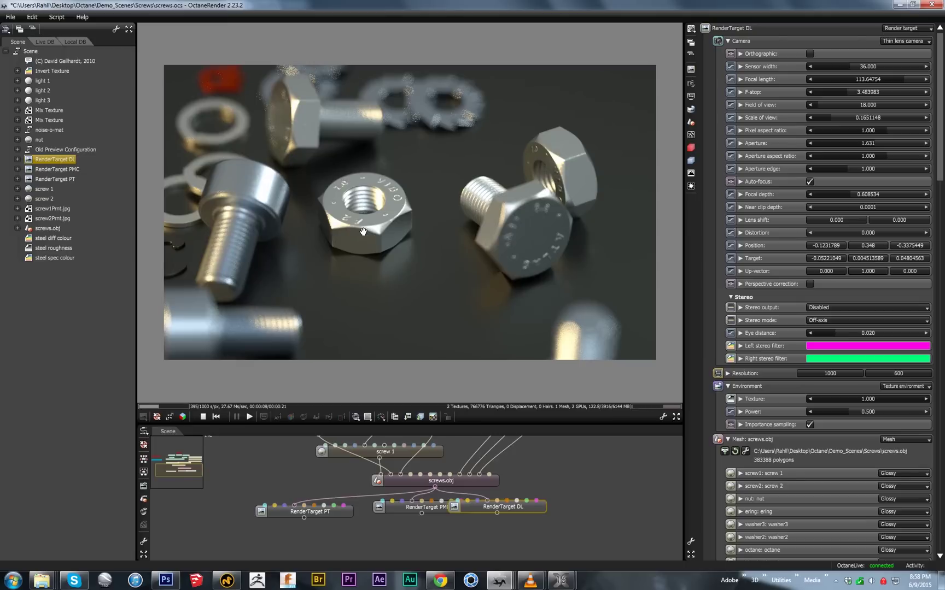
{"action": "right_click_drag", "start_coordinate": [363, 231], "coordinate": [326, 231]}
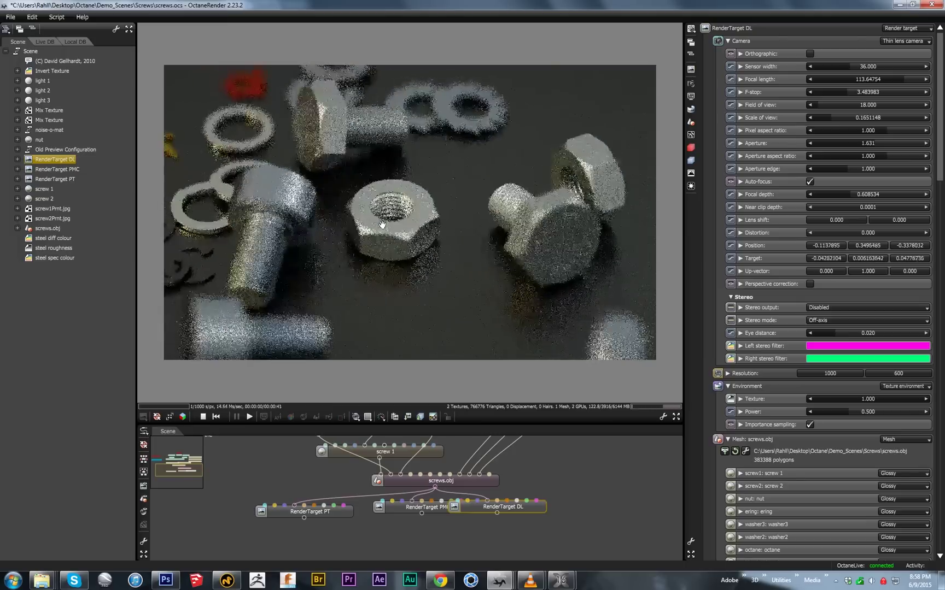
{"action": "left_click_drag", "start_coordinate": [326, 231], "coordinate": [348, 221]}
{"action": "right_click_drag", "start_coordinate": [348, 221], "coordinate": [411, 280]}
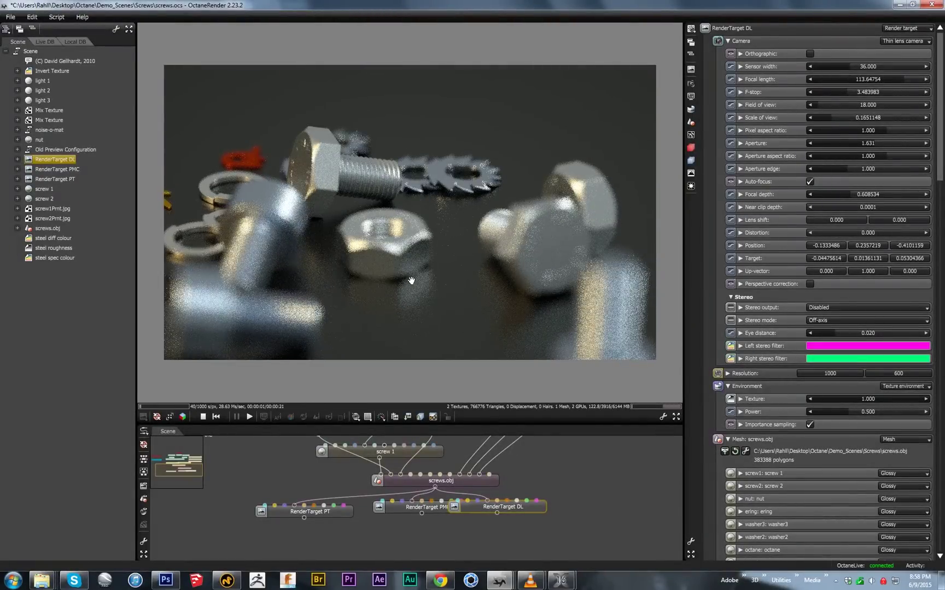
{"action": "left_click_drag", "start_coordinate": [412, 280], "coordinate": [401, 239]}
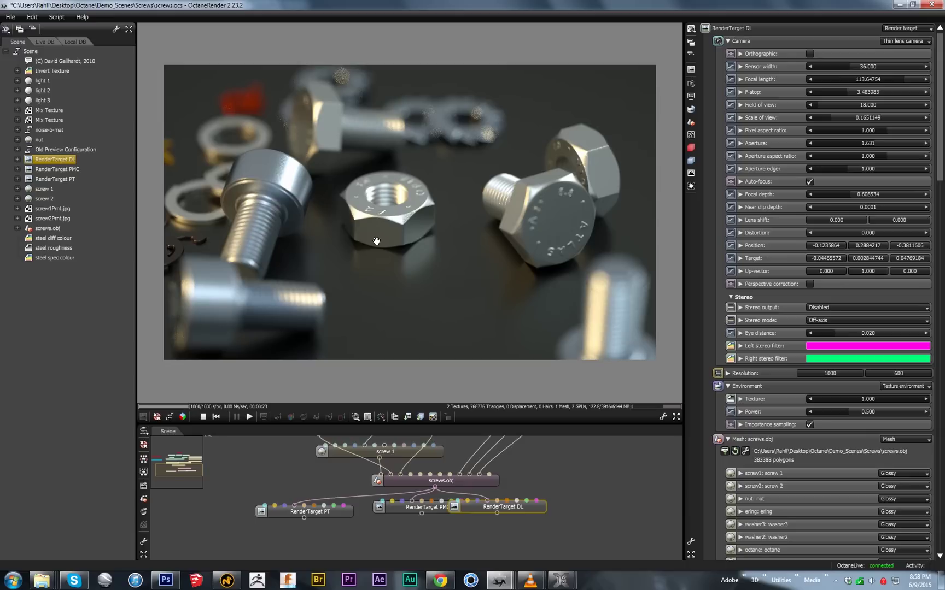
{"action": "left_click_drag", "start_coordinate": [376, 241], "coordinate": [450, 235]}
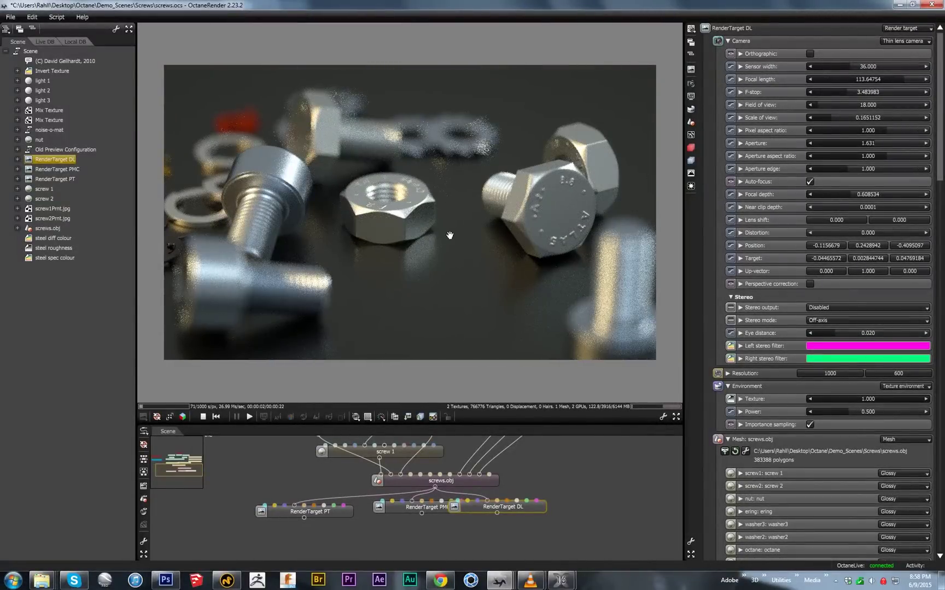